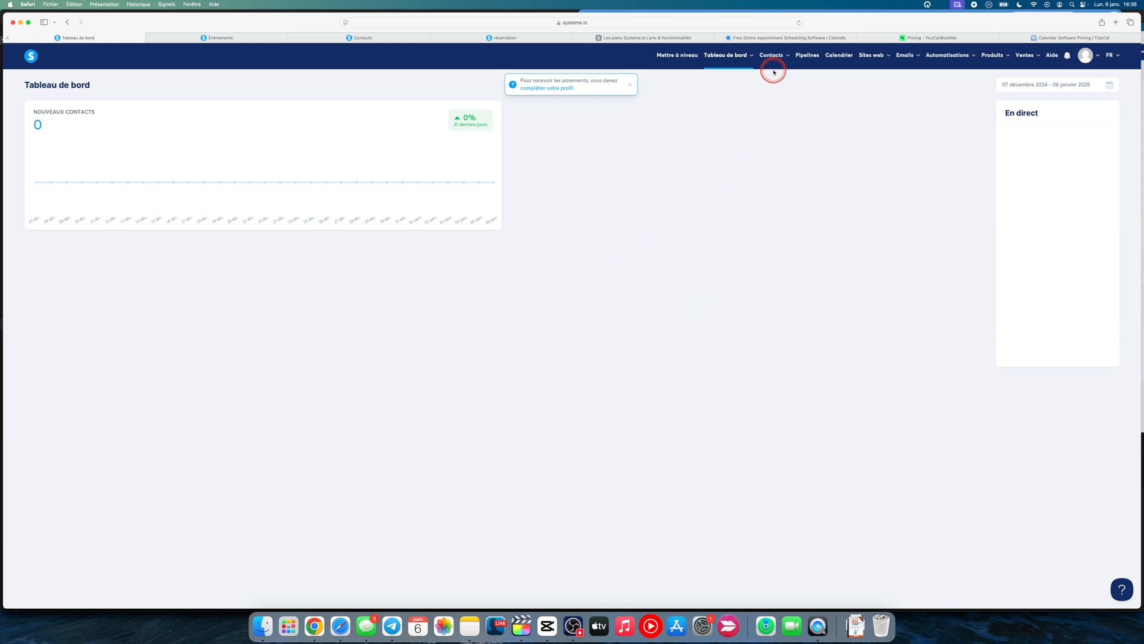
# Compare the pricing plans on the Calendly, YouCanBookMe and TidyCal websites
pyautogui.click(773, 39)
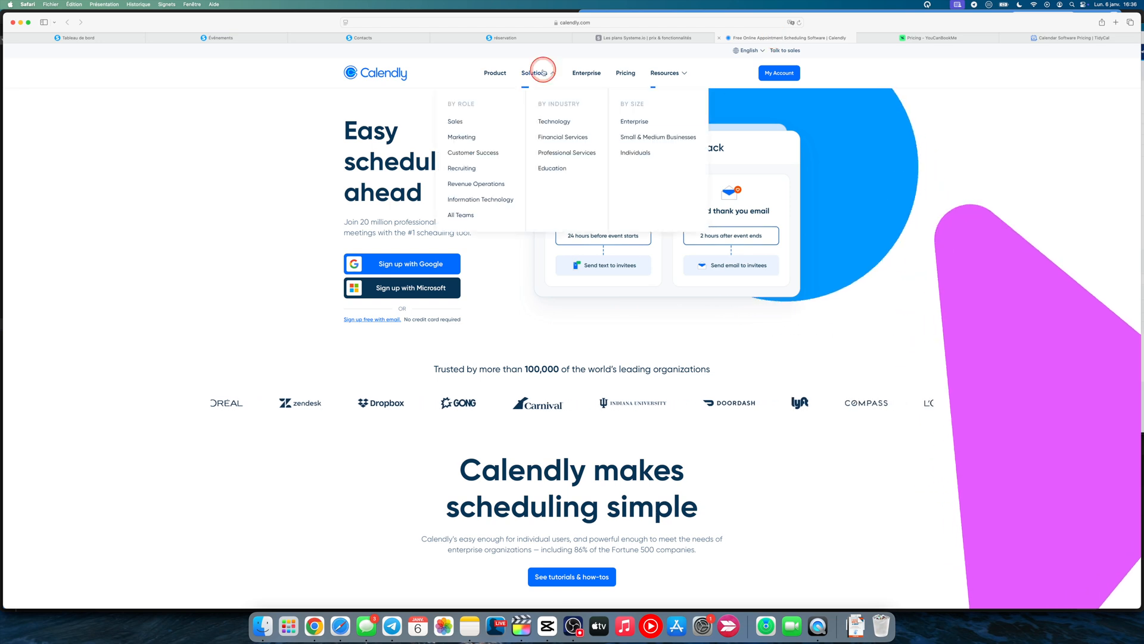
pyautogui.click(623, 73)
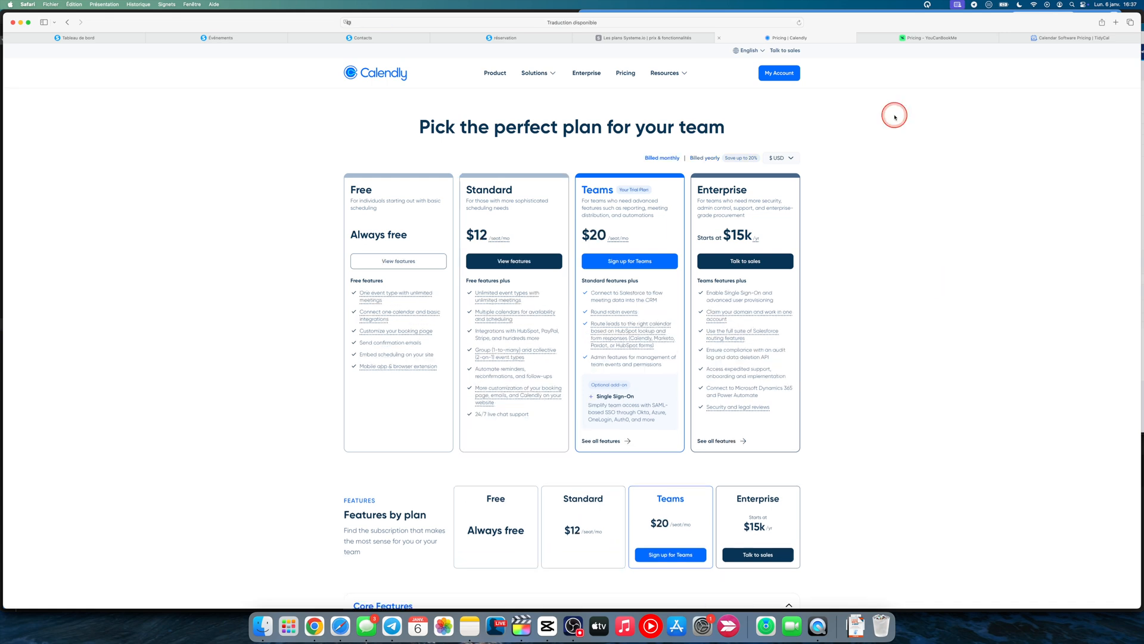
pyautogui.click(901, 37)
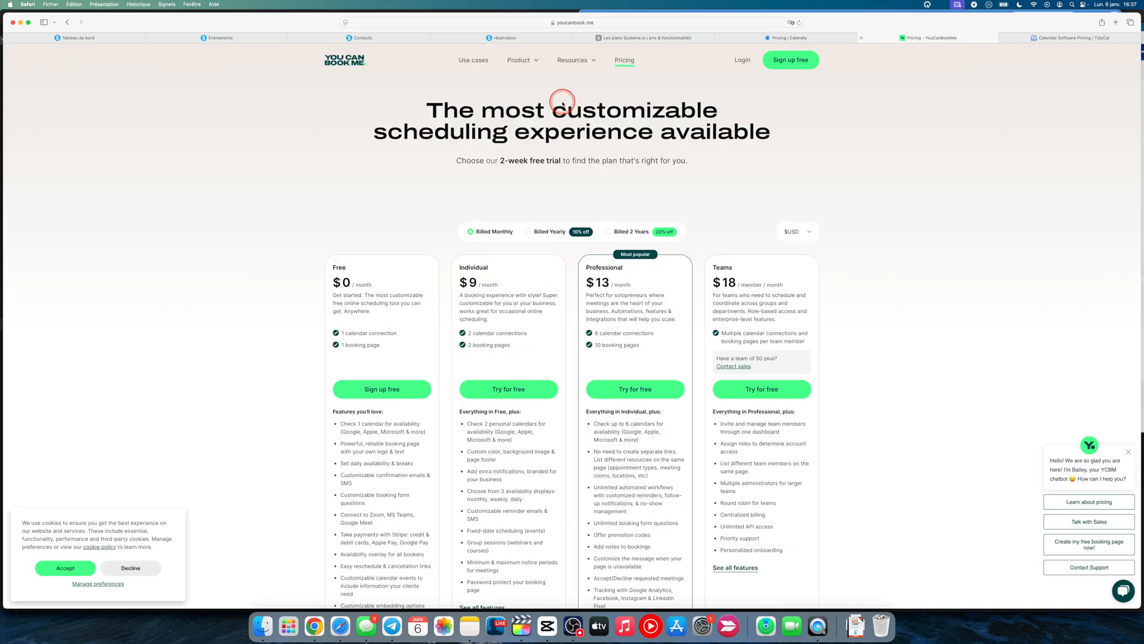
pyautogui.click(1065, 39)
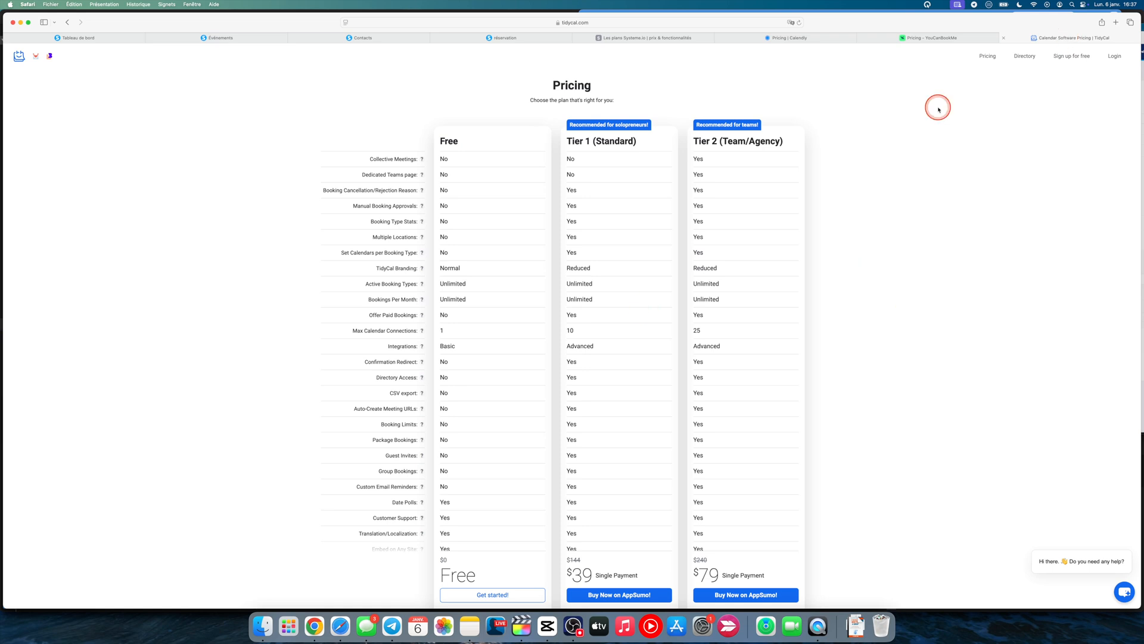
pyautogui.click(822, 37)
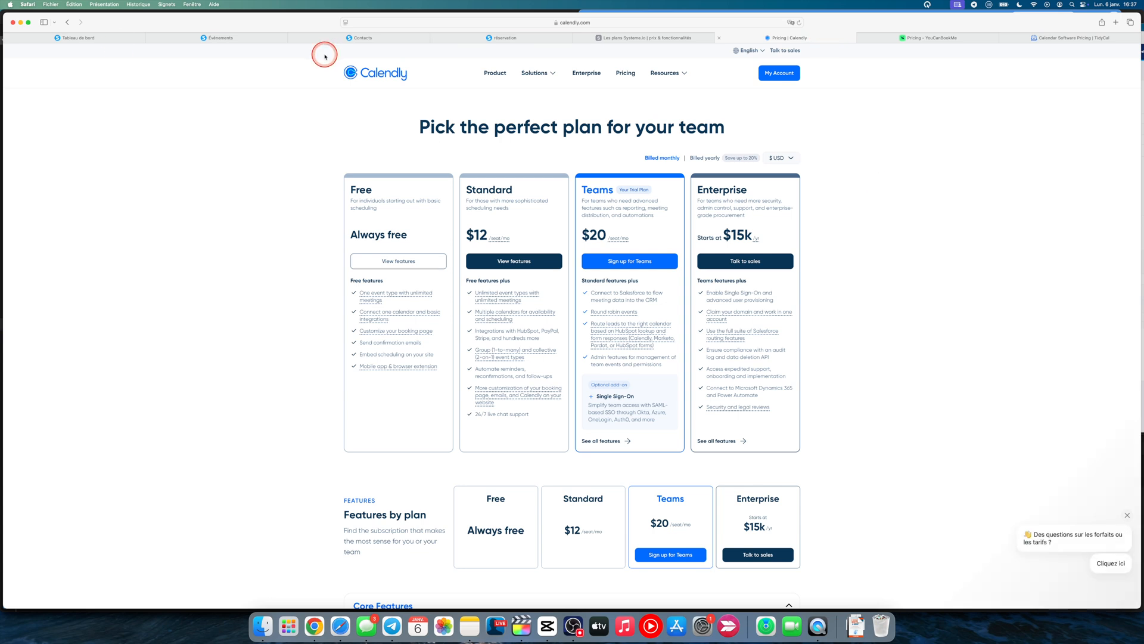
# Switch back to systeme.io, view the calendar's Evénements page, and return to the dashboard
pyautogui.click(117, 43)
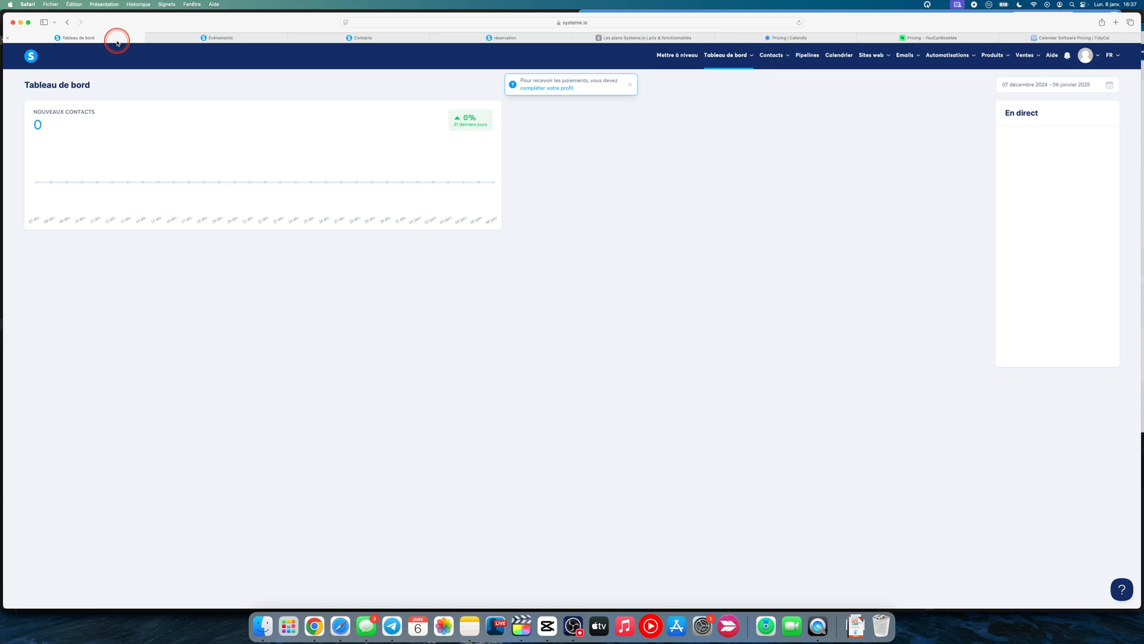
pyautogui.click(840, 55)
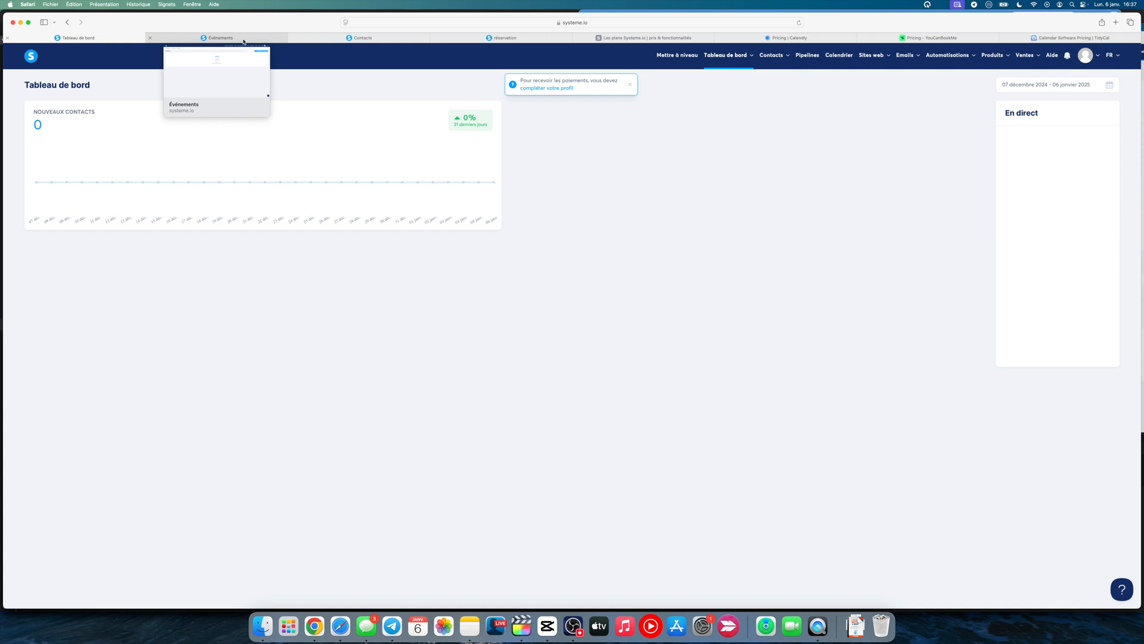
pyautogui.click(244, 39)
pyautogui.click(489, 396)
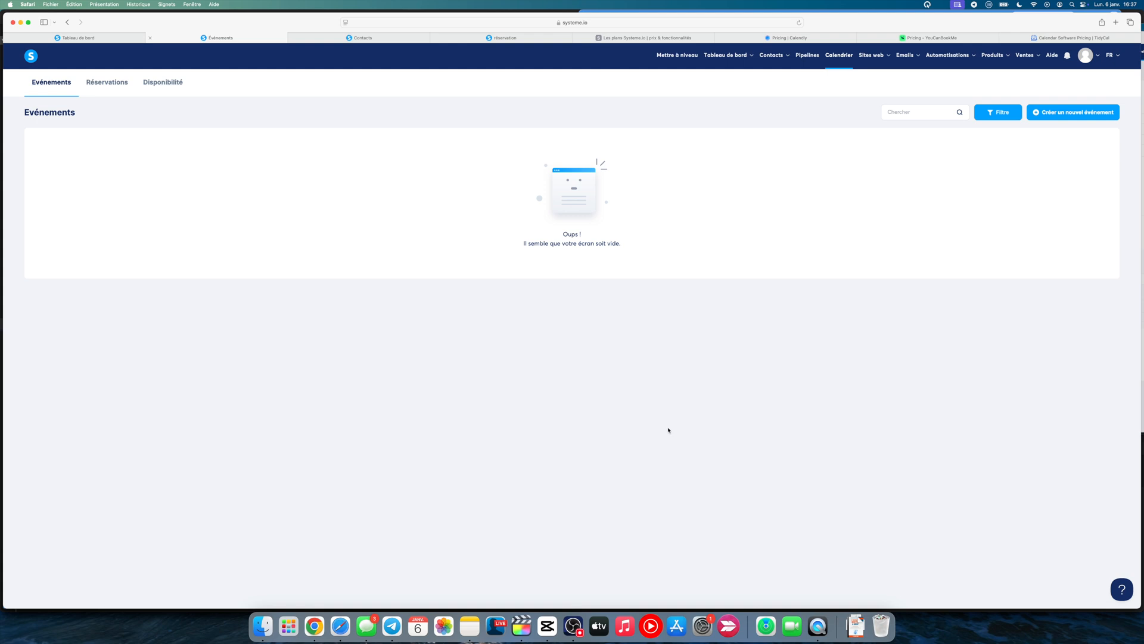
pyautogui.click(850, 113)
pyautogui.click(367, 444)
pyautogui.click(102, 41)
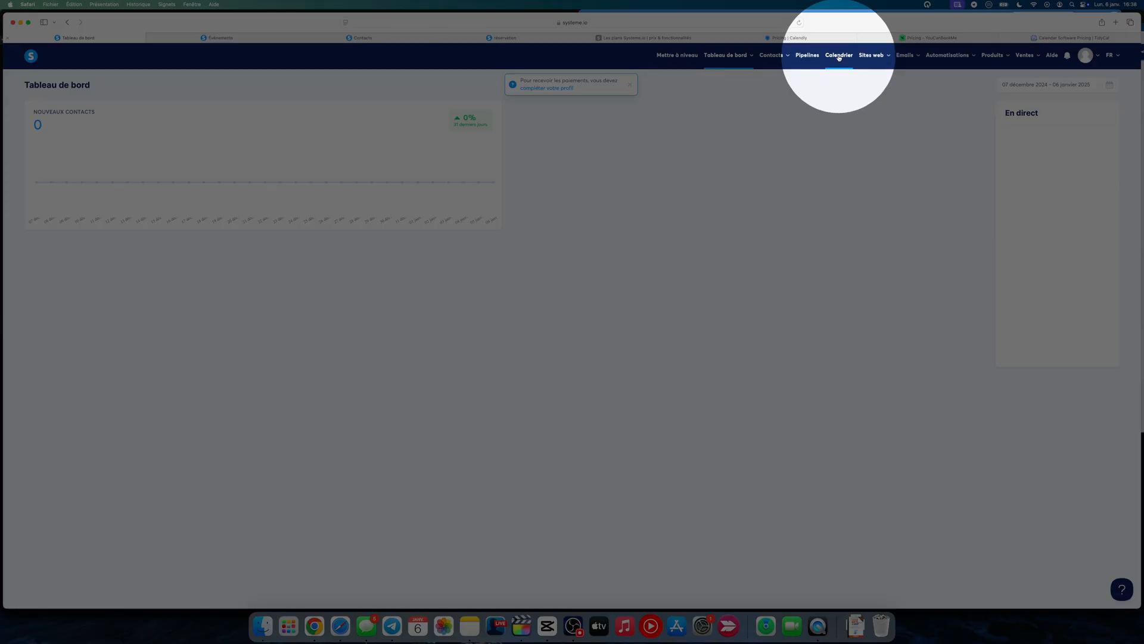
# In the calendar's weekly availability, enable Monday (Lun) with a time slot from 09:00 to 11:45
pyautogui.click(839, 58)
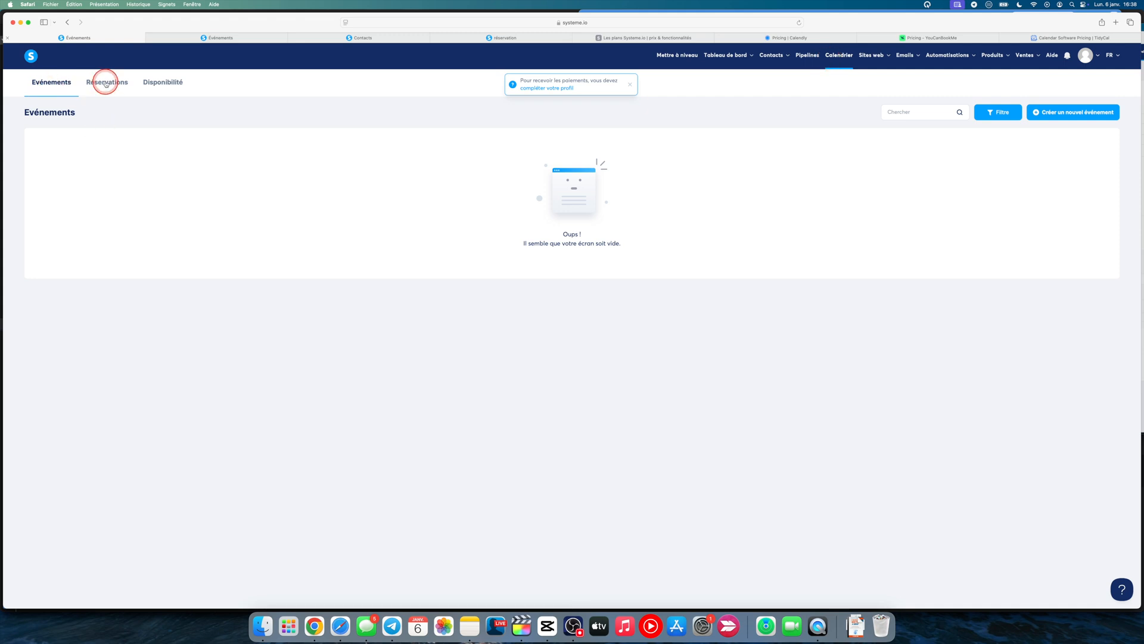
pyautogui.click(171, 86)
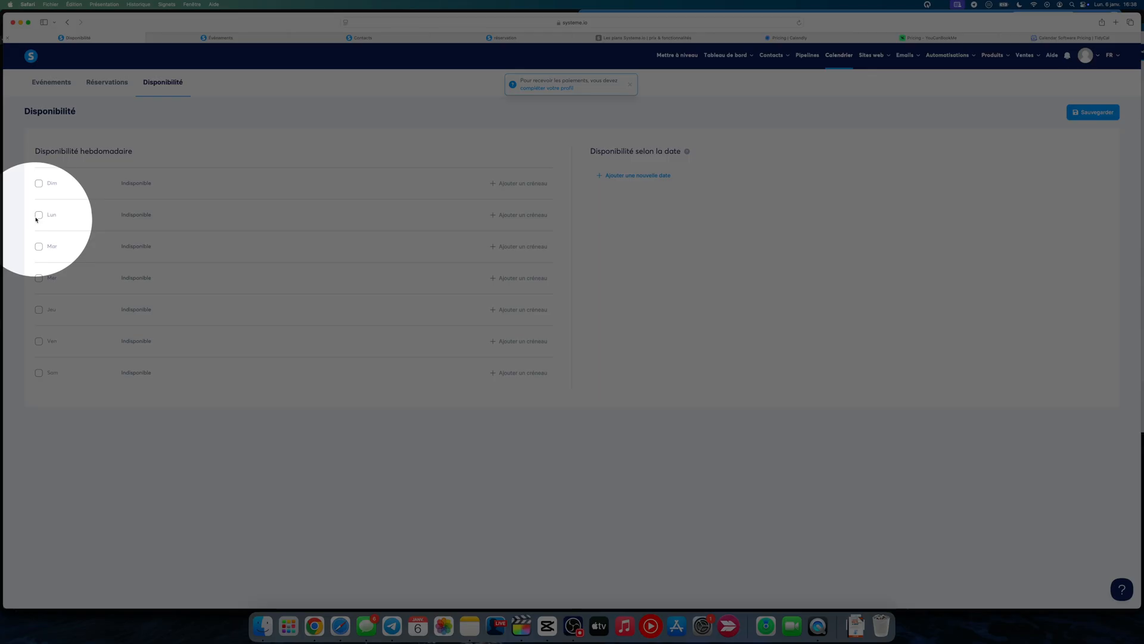
pyautogui.click(38, 215)
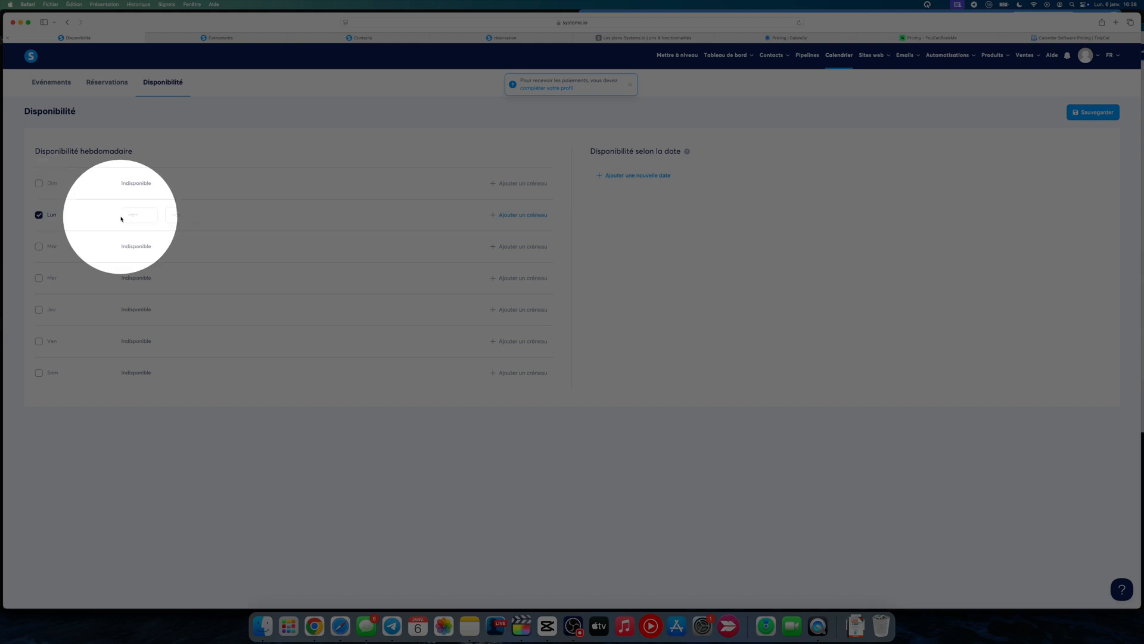
pyautogui.click(124, 216)
pyautogui.scroll(-10, 146, 249)
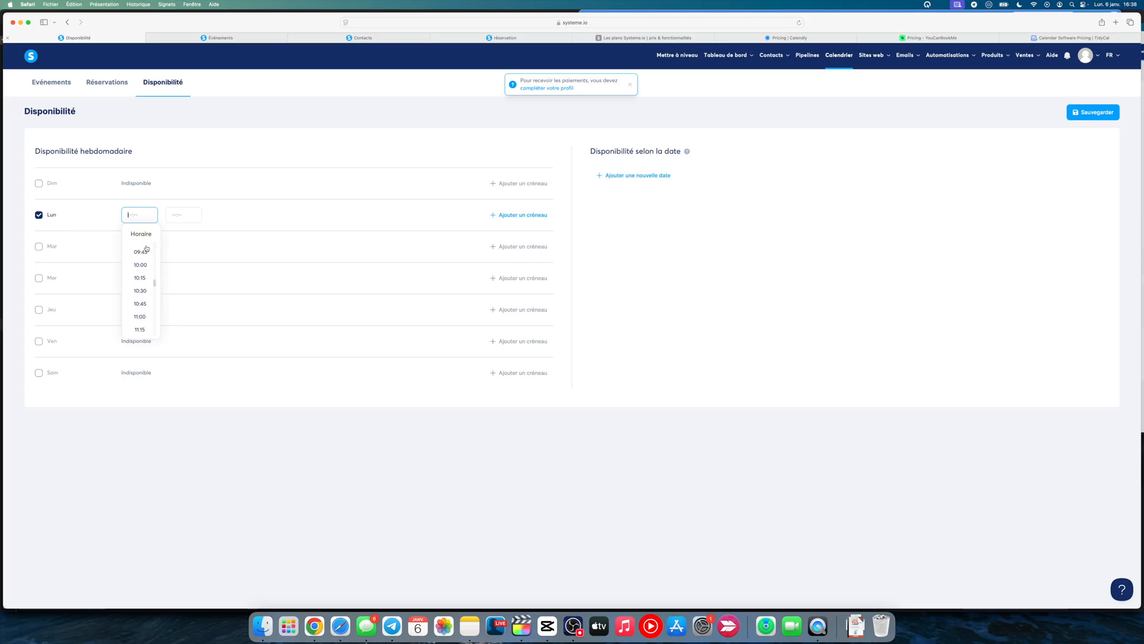
pyautogui.scroll(3, 146, 249)
pyautogui.click(143, 252)
pyautogui.click(175, 217)
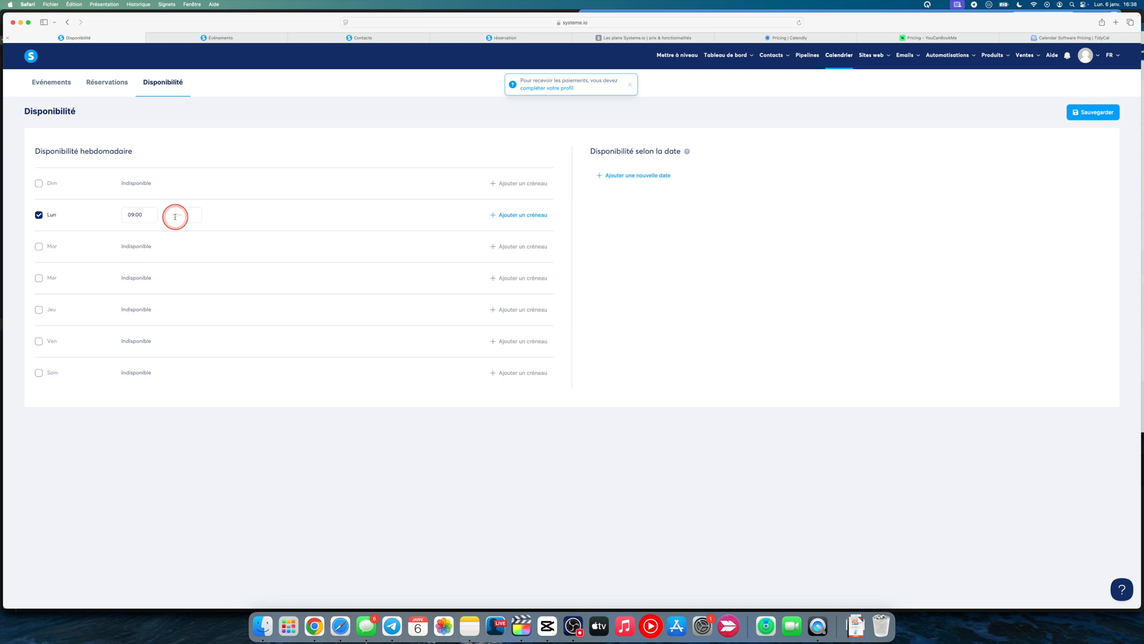
pyautogui.scroll(5, 183, 283)
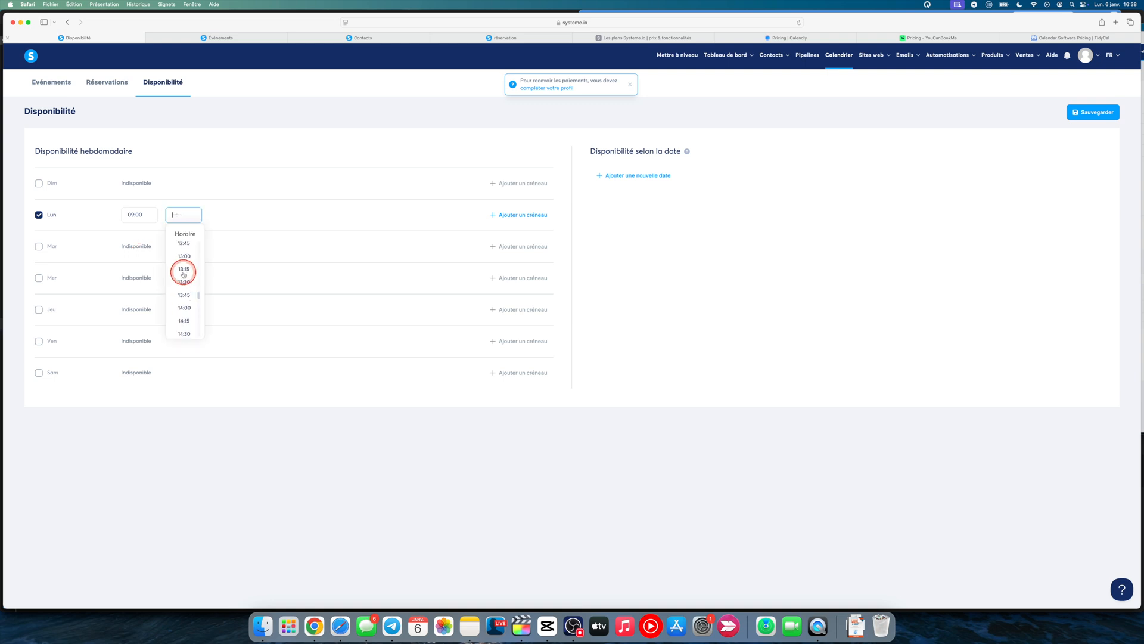
pyautogui.scroll(2, 183, 275)
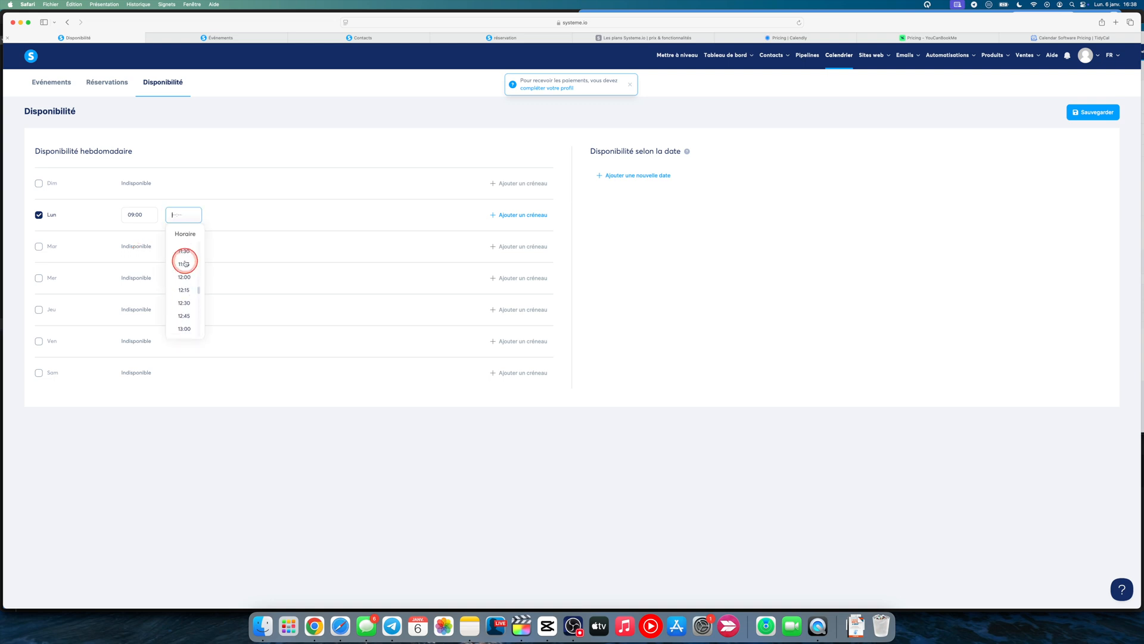
pyautogui.click(184, 264)
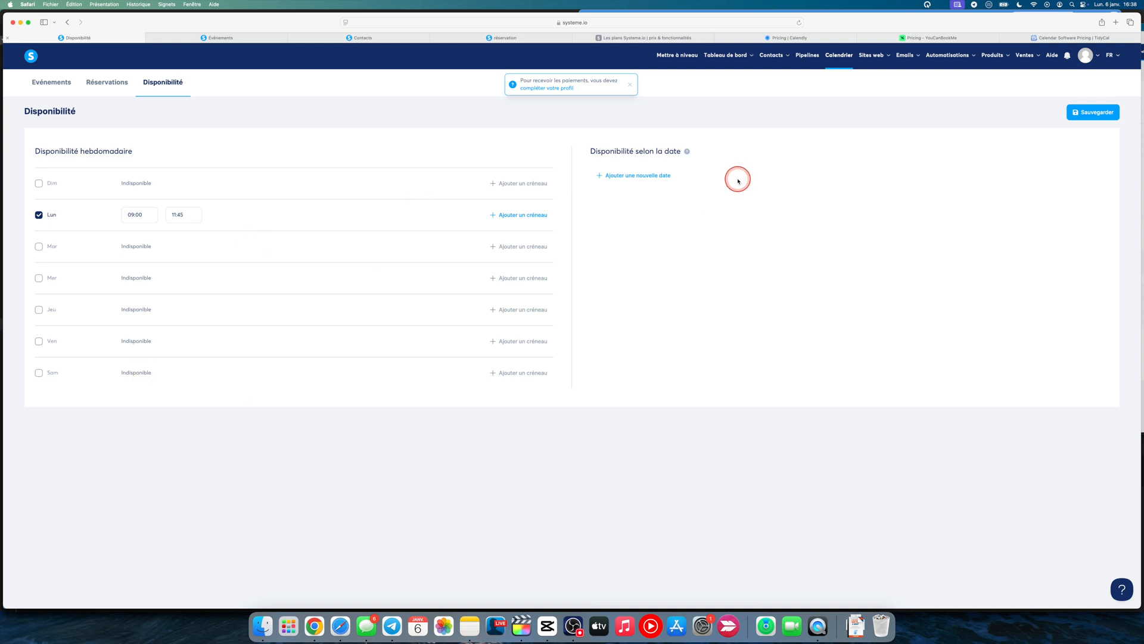
# Add a date-specific availability for 14 January 2025 from 16:00 to 17:00, and delete that entry
pyautogui.click(655, 171)
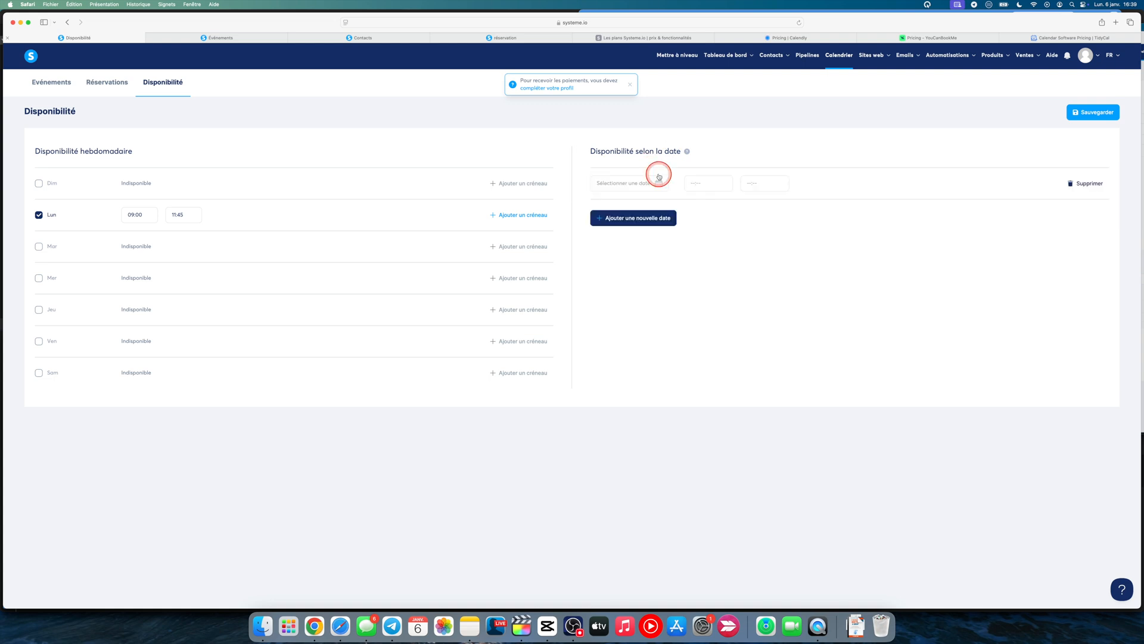
pyautogui.click(658, 180)
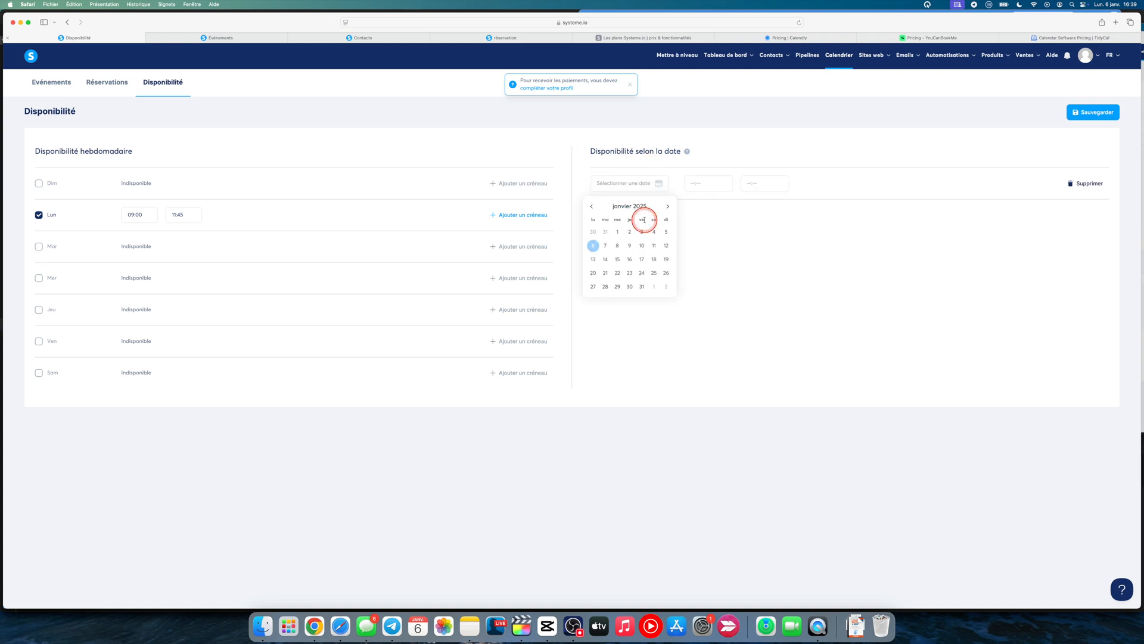
pyautogui.click(605, 259)
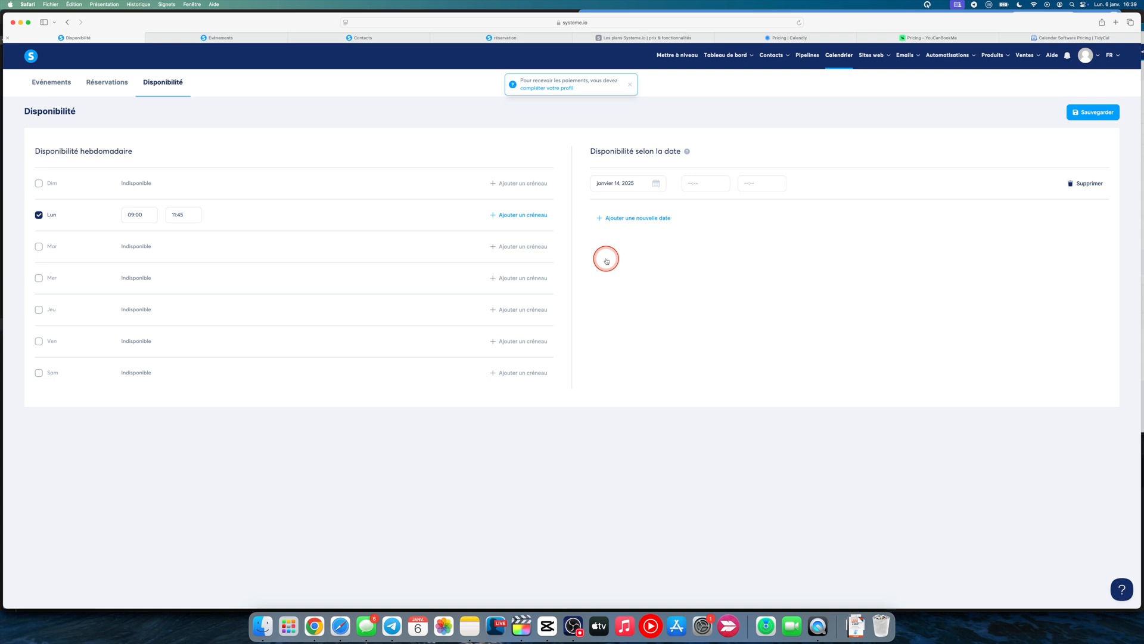
pyautogui.click(694, 183)
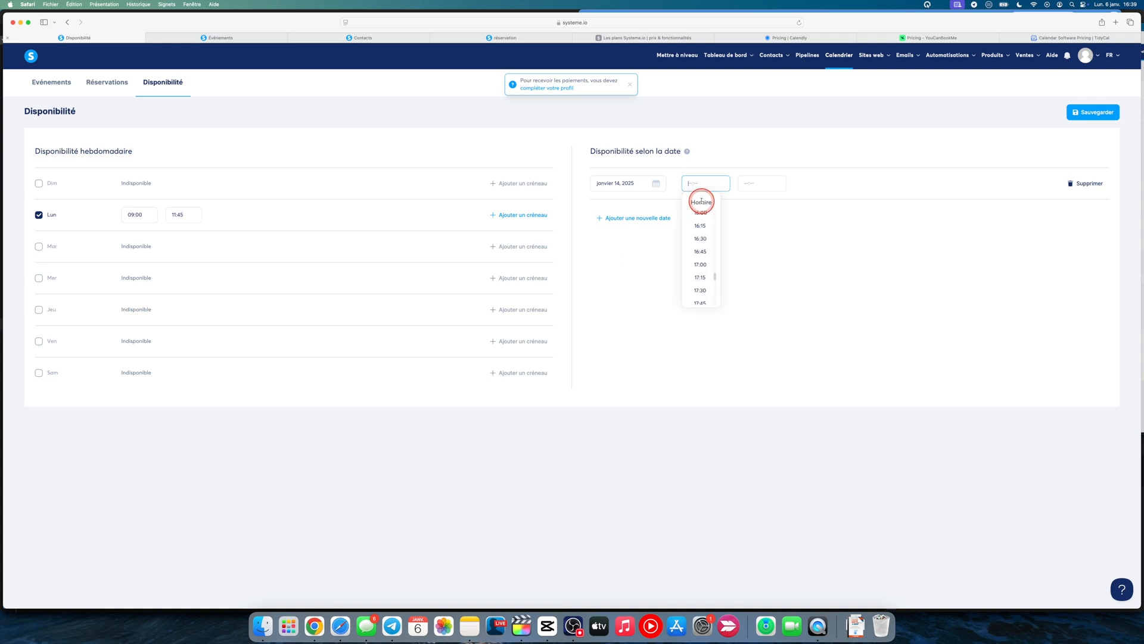
pyautogui.click(700, 199)
pyautogui.click(748, 199)
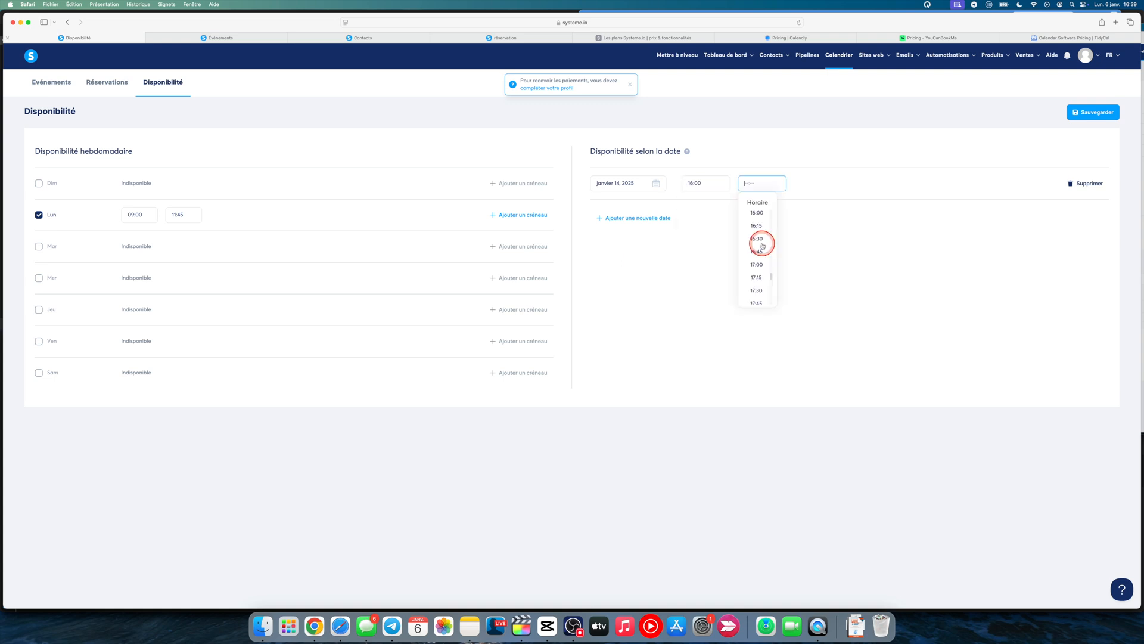
pyautogui.click(757, 264)
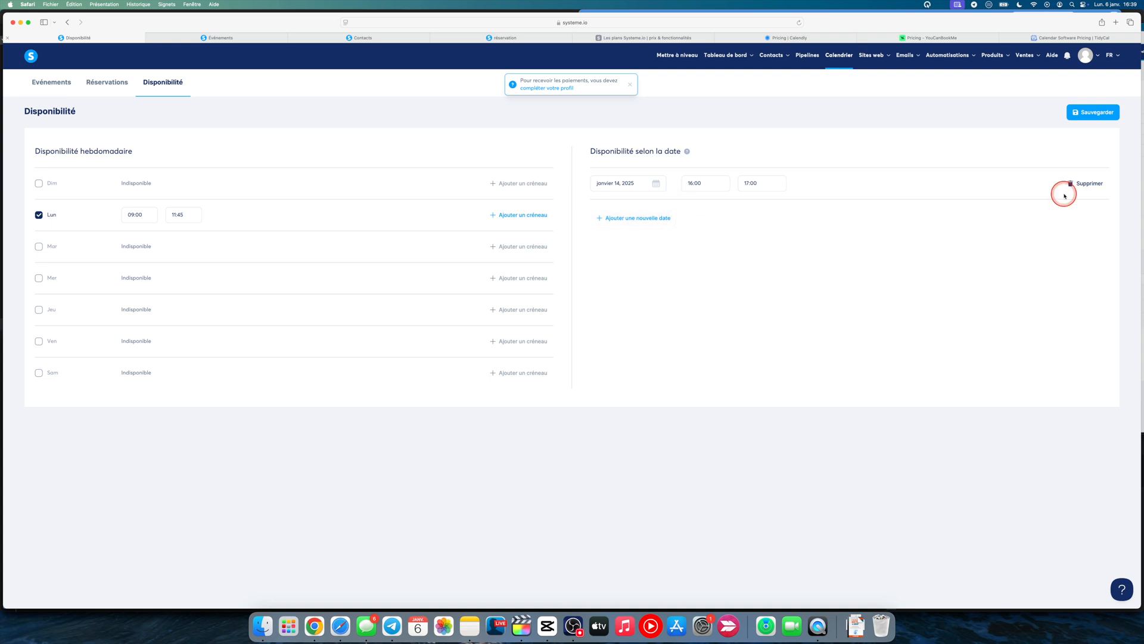
pyautogui.click(1094, 183)
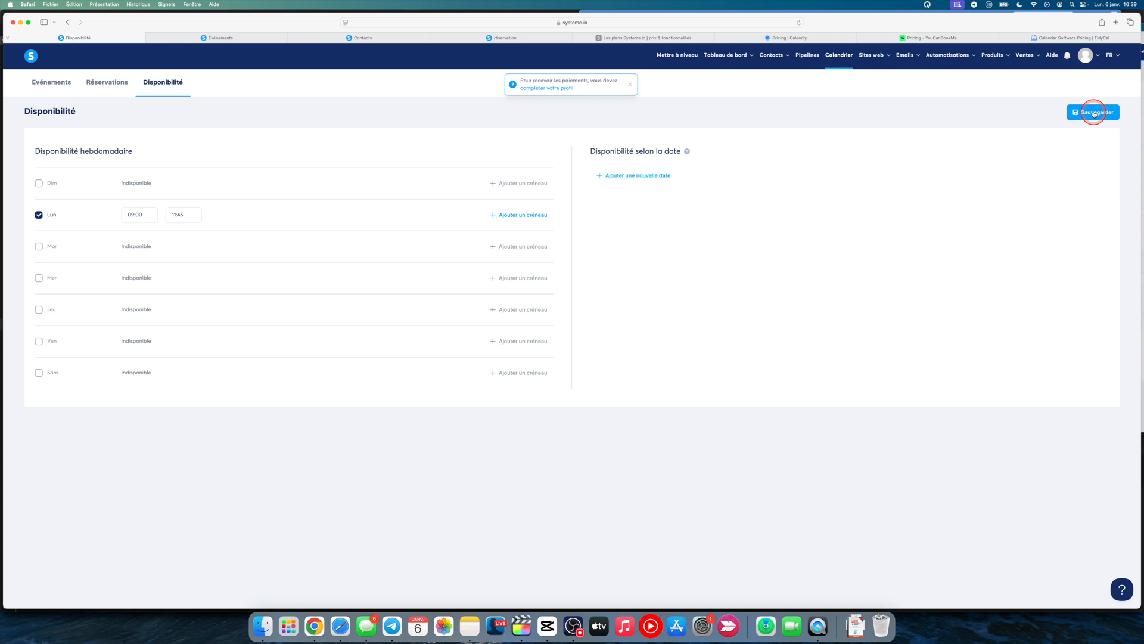
# View the calendar's Réservations page and examine the status options available for filtering bookings
pyautogui.click(115, 84)
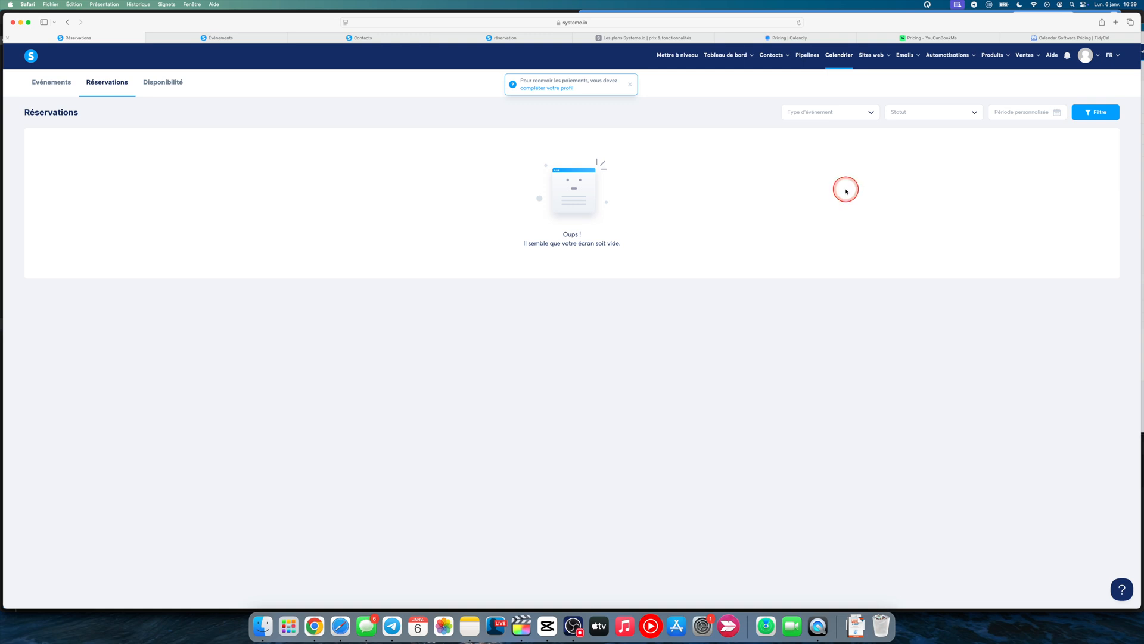
pyautogui.click(942, 116)
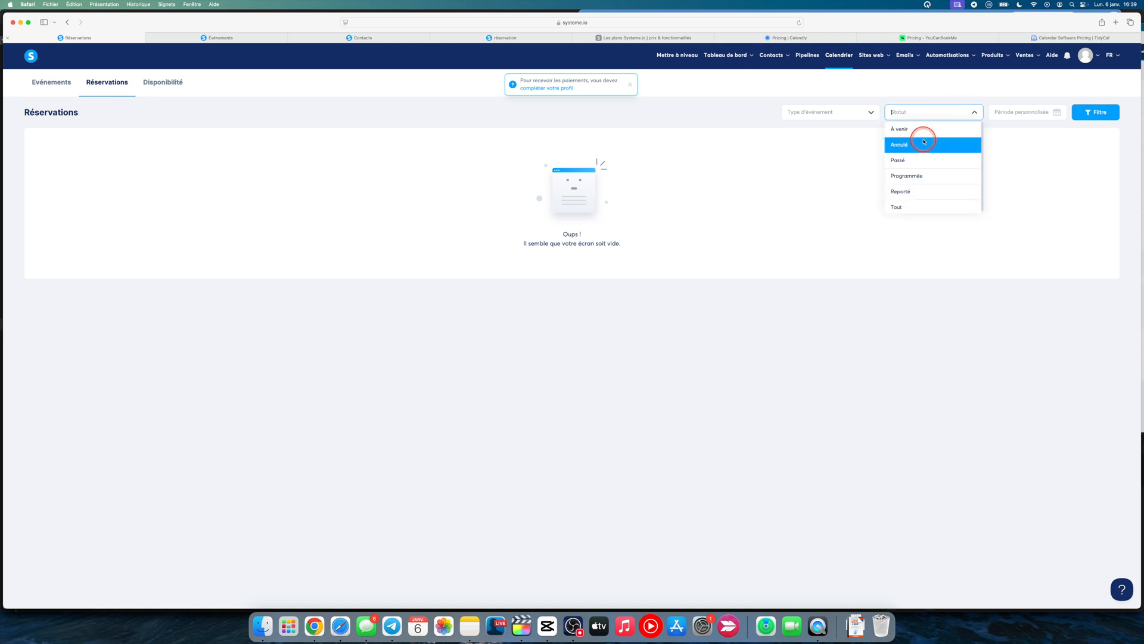
pyautogui.click(1029, 146)
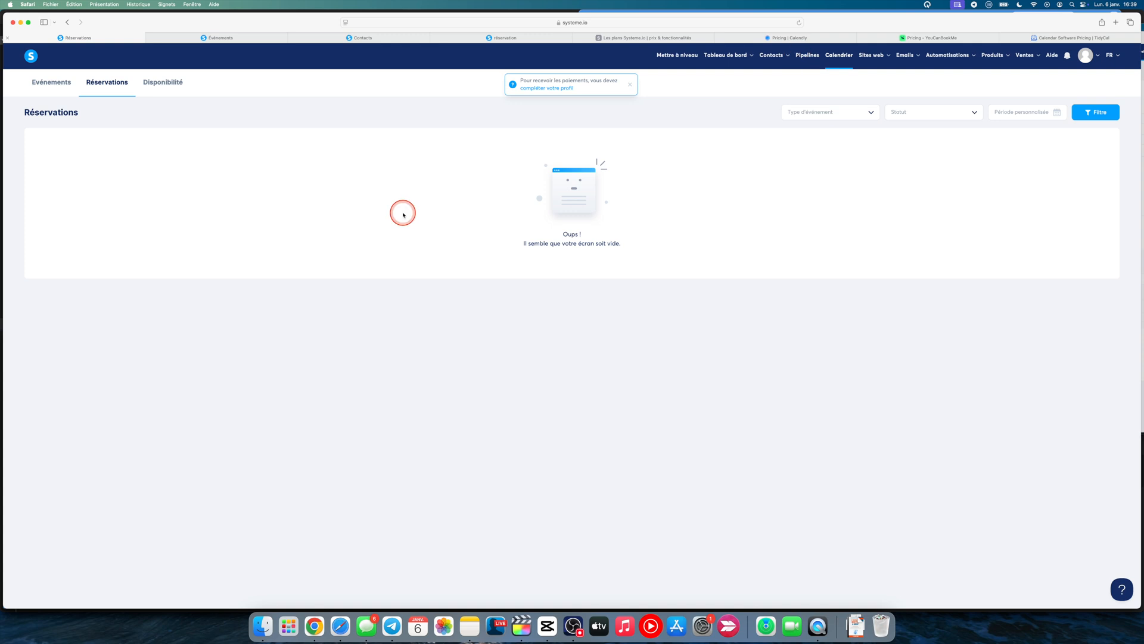
# Start a new calendar event and name it "nom de l'évènement"
pyautogui.click(59, 87)
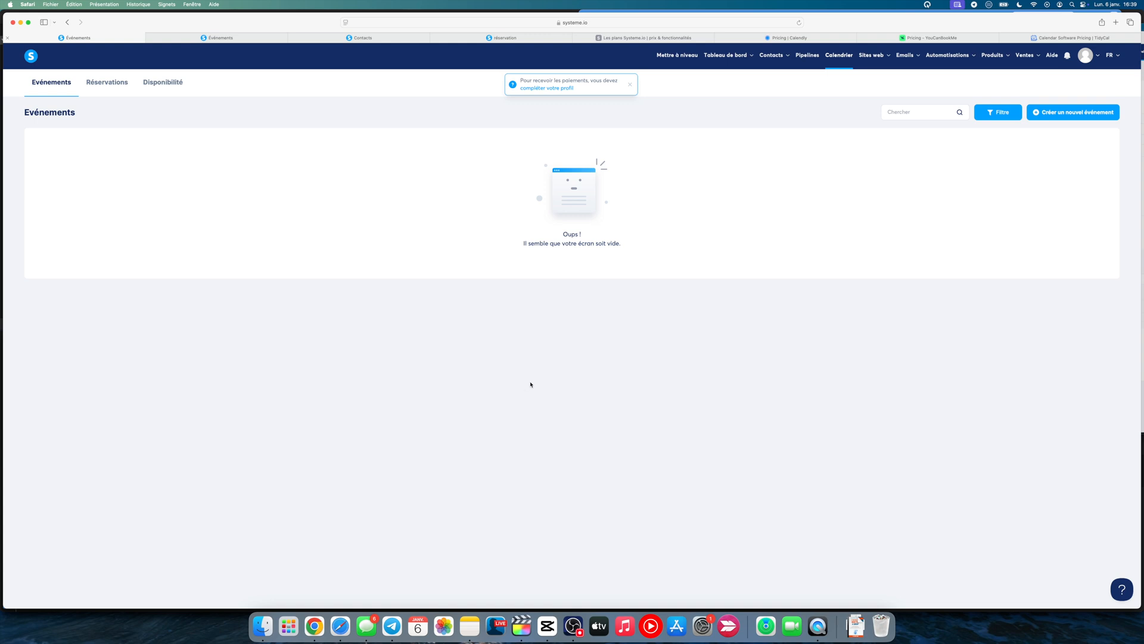
pyautogui.click(1065, 117)
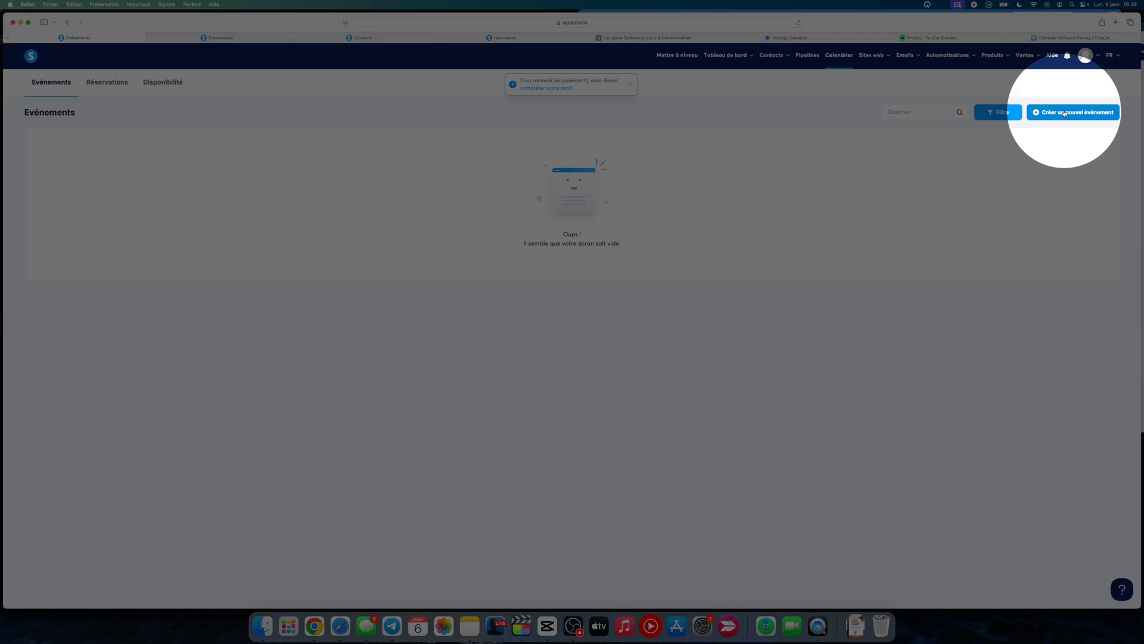
pyautogui.click(1064, 112)
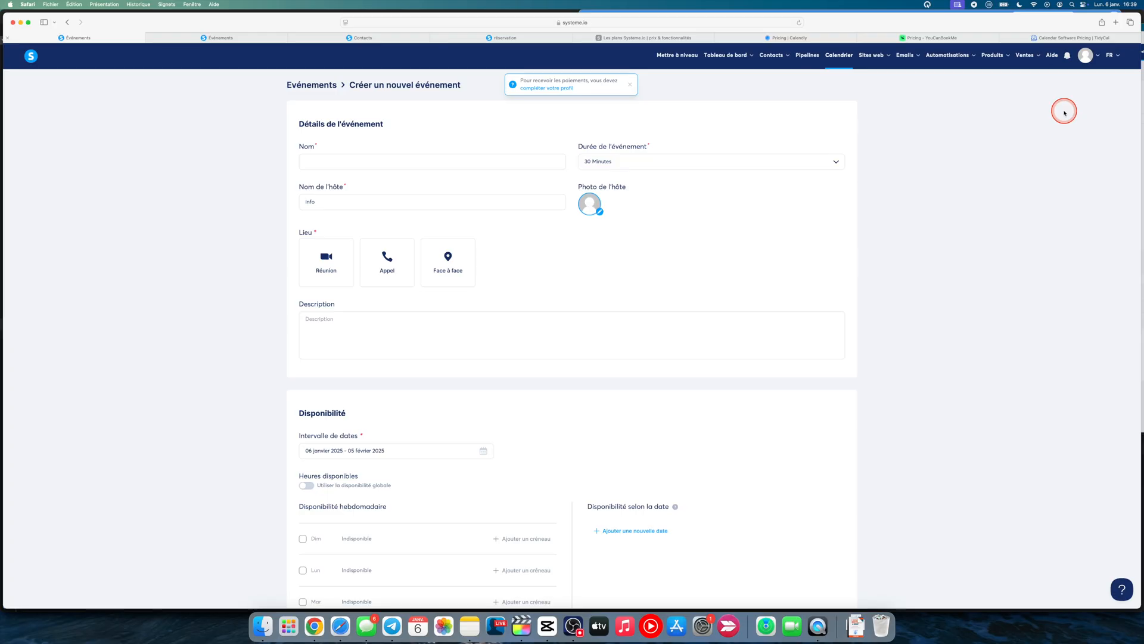
pyautogui.click(439, 164)
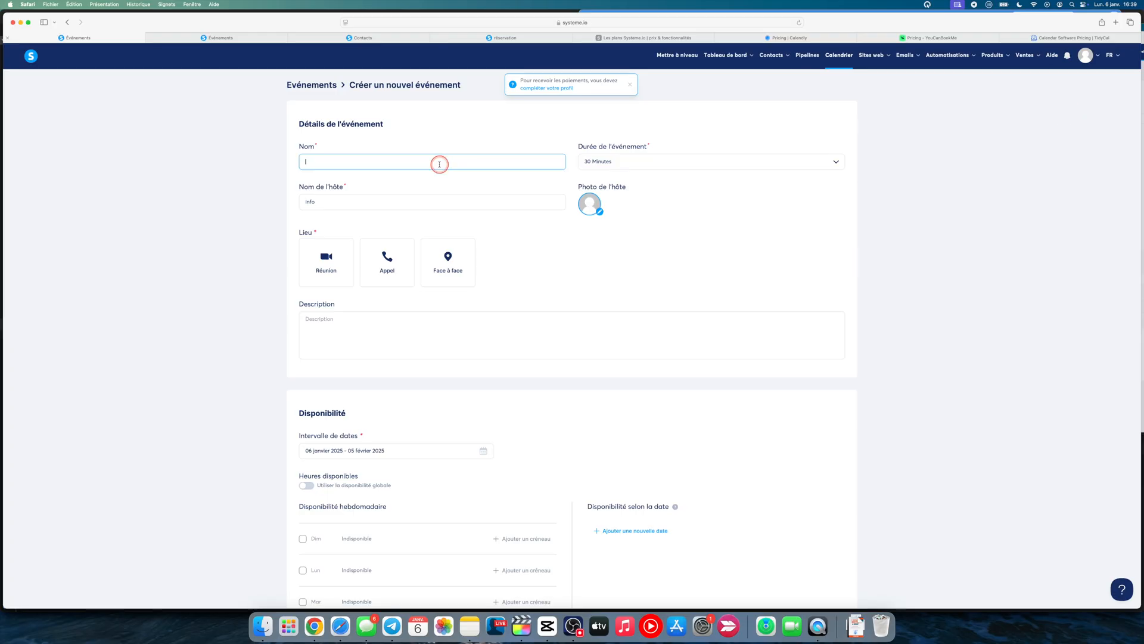
pyautogui.write("nom de l'évènement")
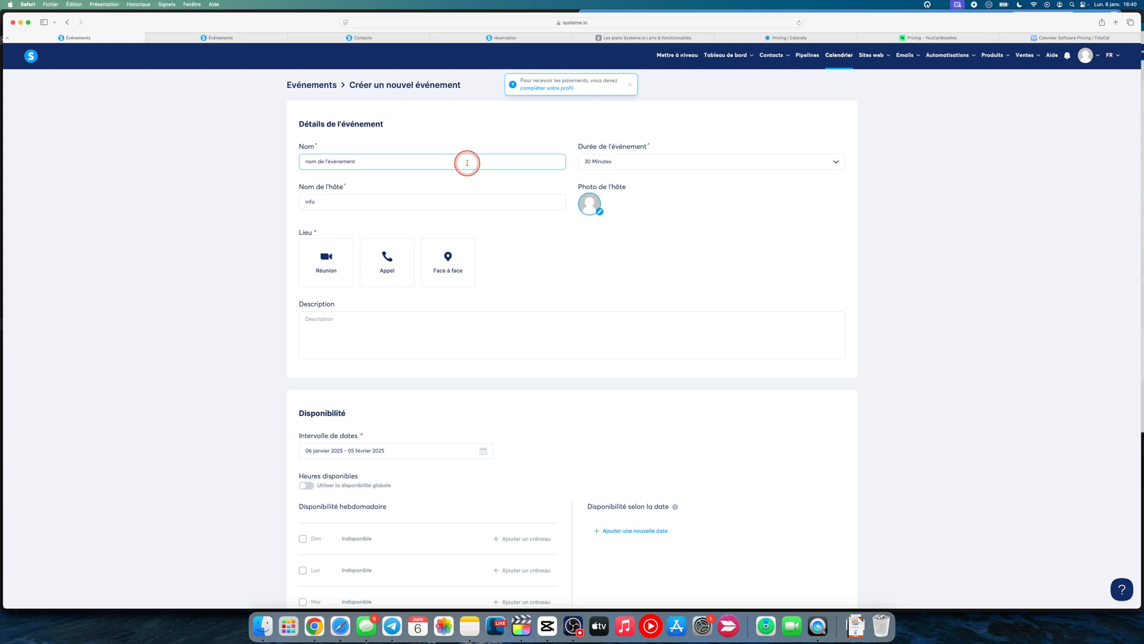
# Set the event's duration to a custom length of 32 minutes
pyautogui.click(592, 169)
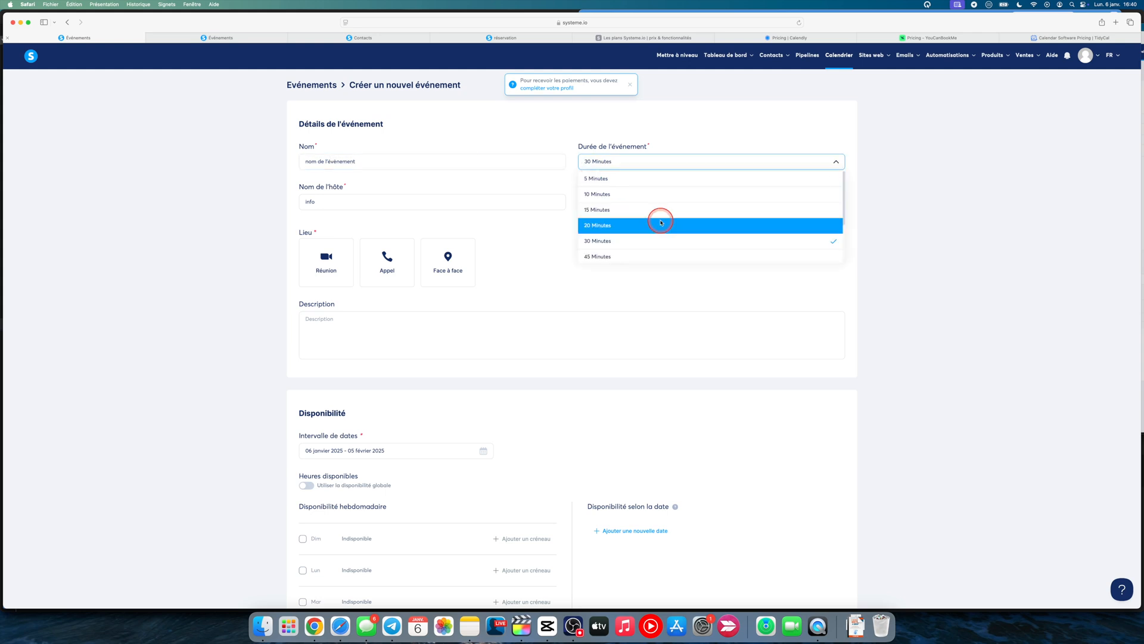
pyautogui.scroll(-1, 660, 222)
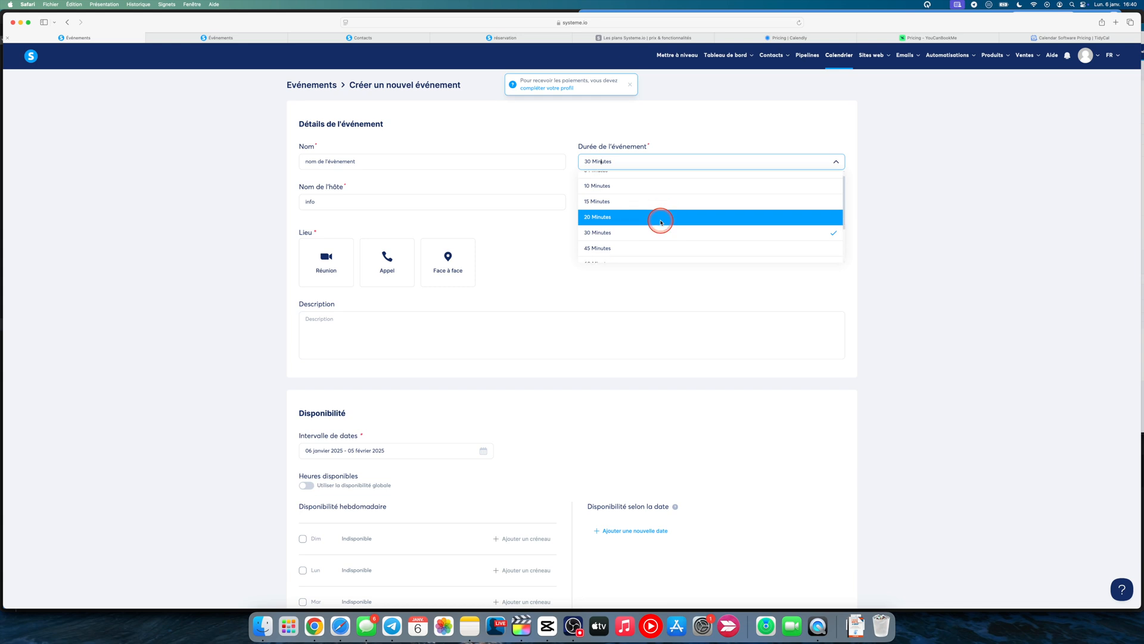
pyautogui.scroll(-3, 649, 216)
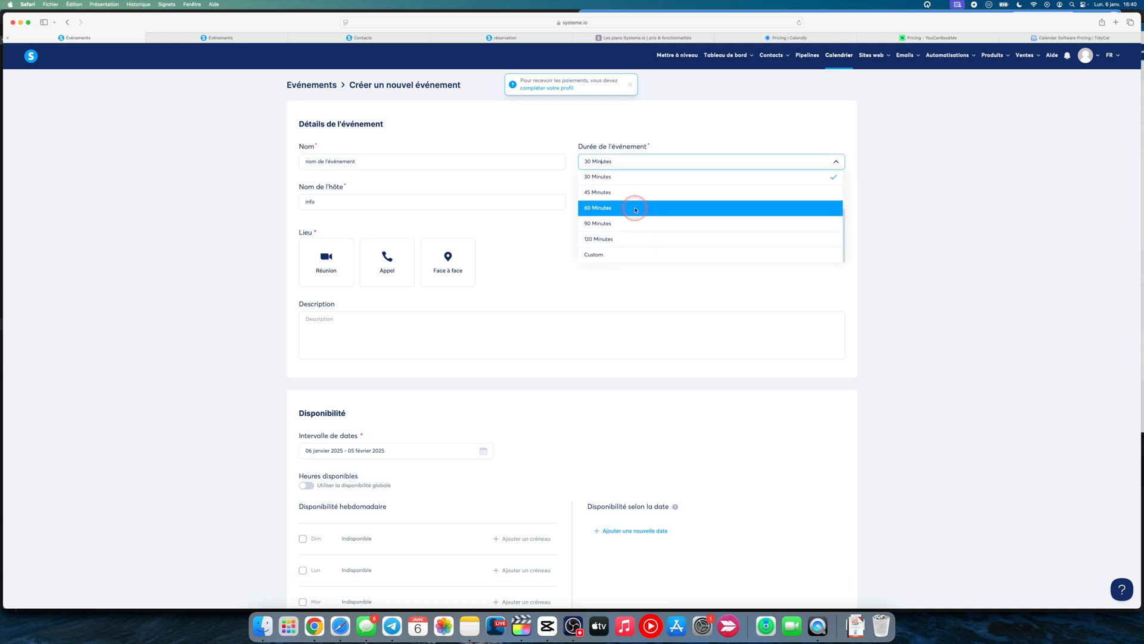
pyautogui.click(600, 255)
pyautogui.click(739, 158)
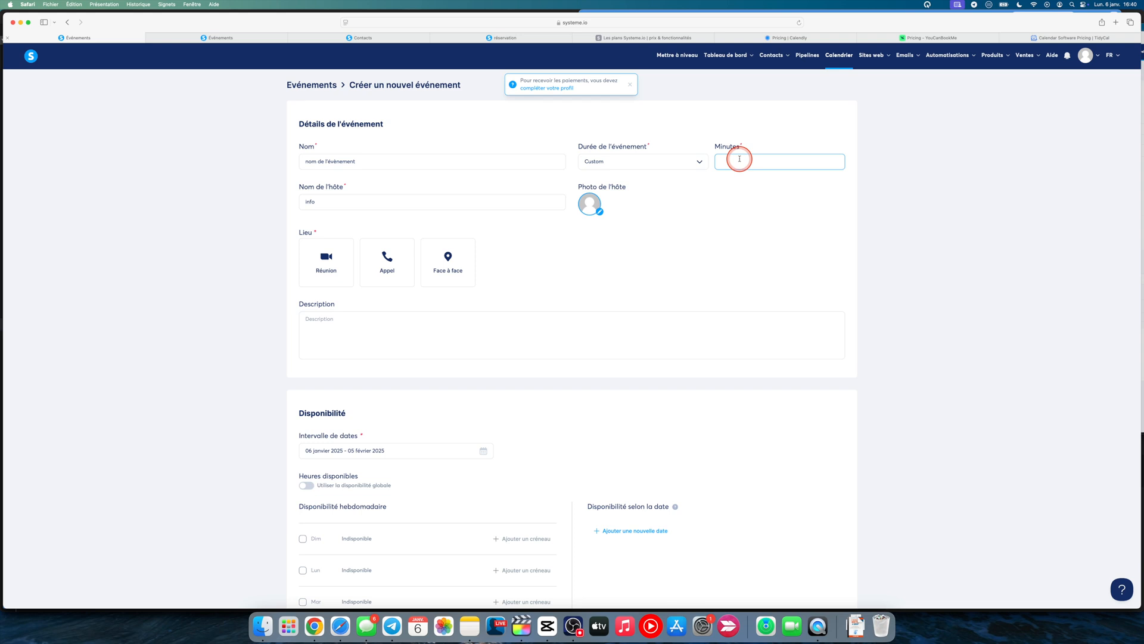
pyautogui.write('32')
pyautogui.click(698, 212)
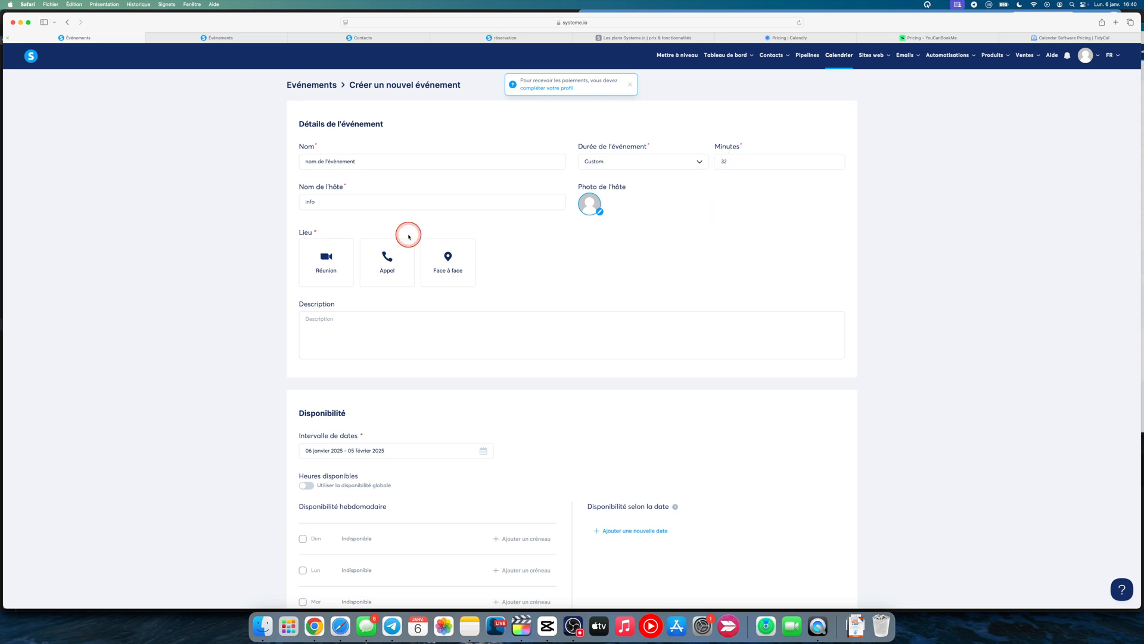
# Replace the default host name of the event with the host's first name
pyautogui.doubleClick(357, 201)
pyautogui.write('Bil')
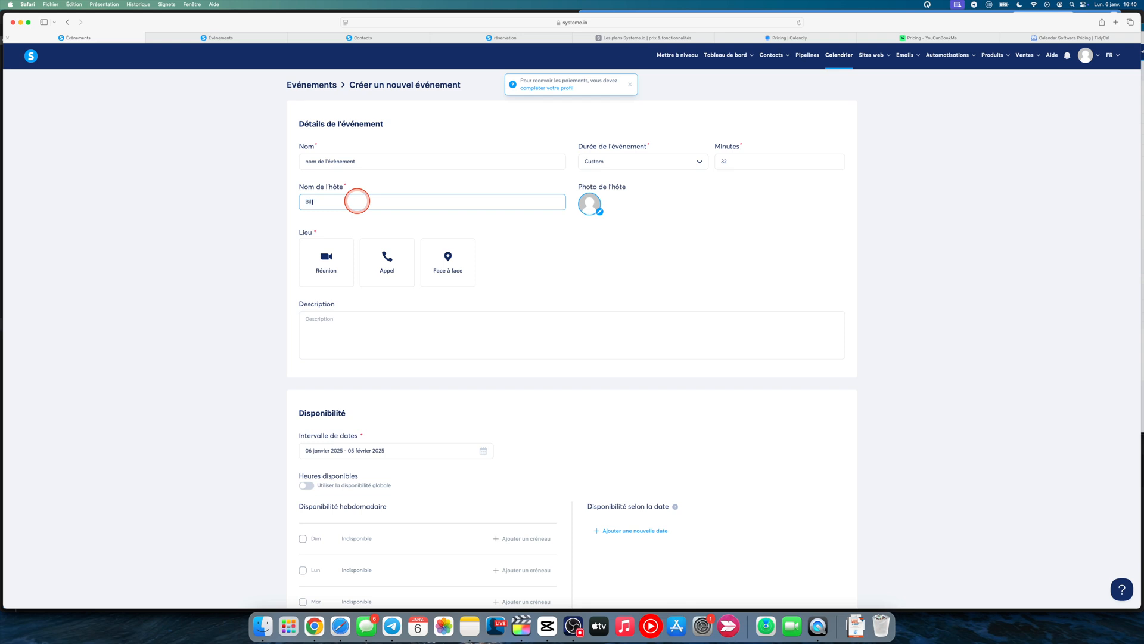
pyautogui.write('ly')
pyautogui.click(599, 216)
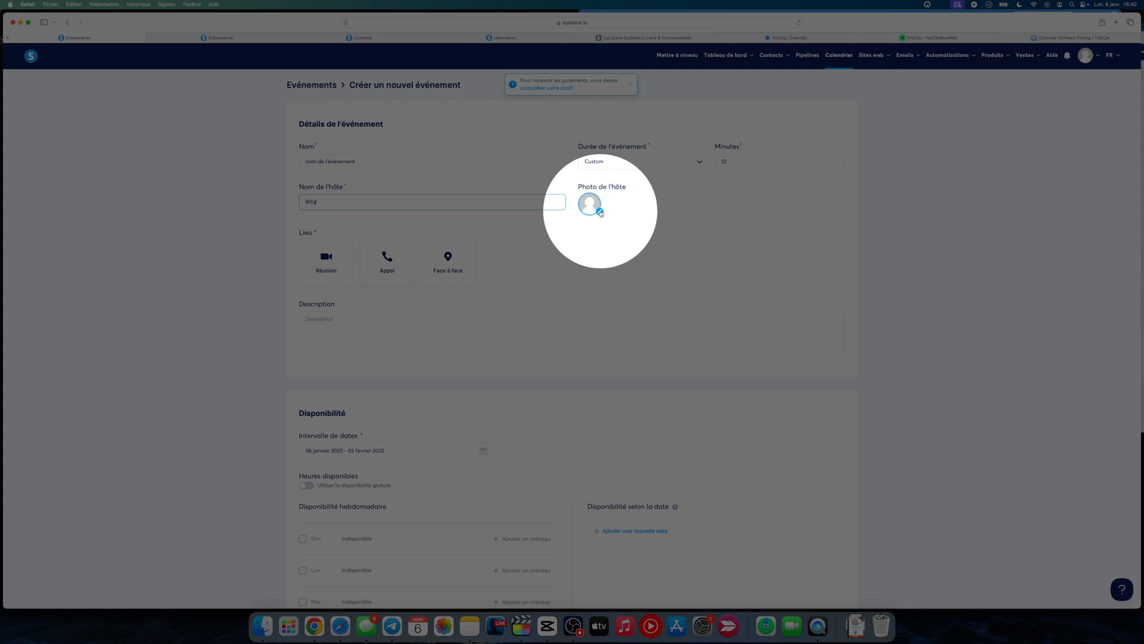
# View the Zoom and external link options for the Réunion location and dismiss them without saving
pyautogui.click(313, 243)
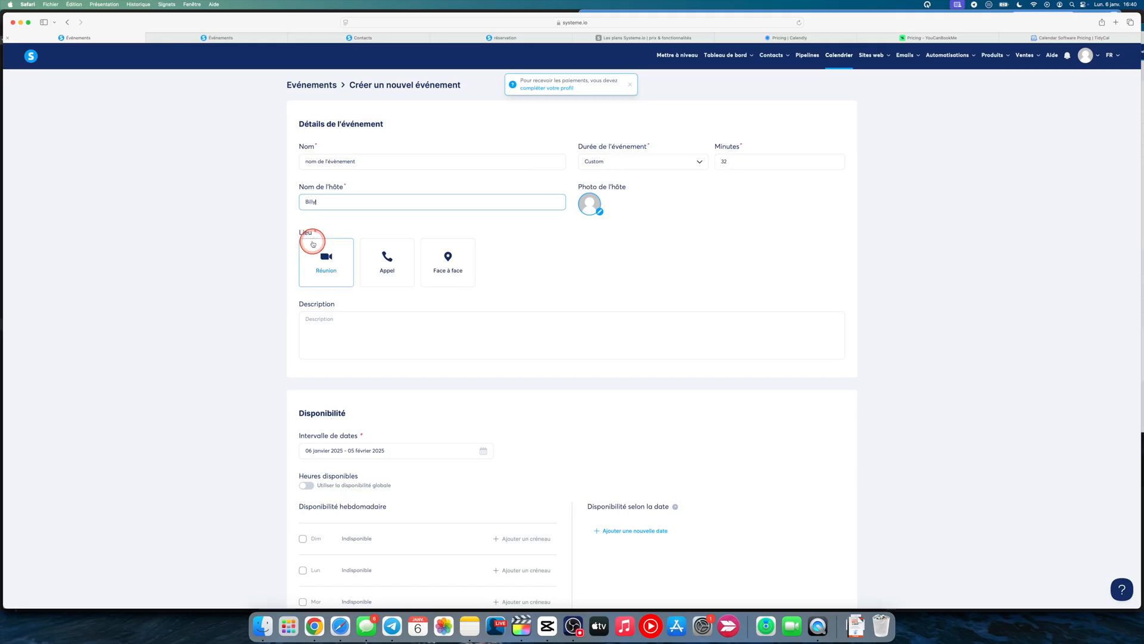
pyautogui.click(313, 244)
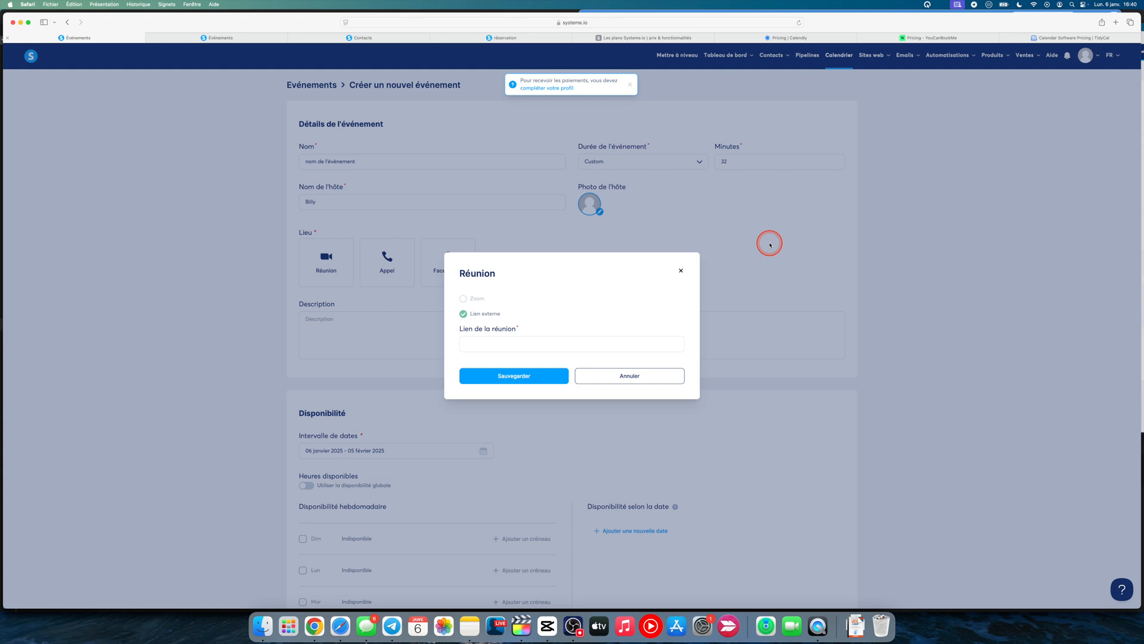
pyautogui.click(770, 245)
# Open the Zoom integration page in the account's profile settings
pyautogui.moveTo(1093, 68)
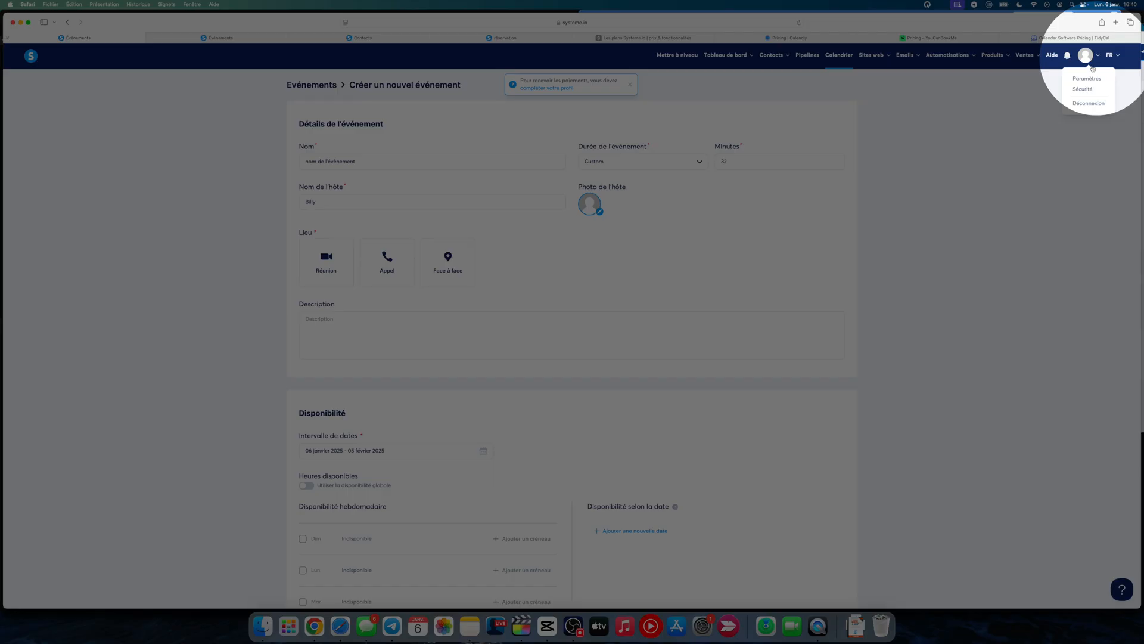
pyautogui.click(1087, 78)
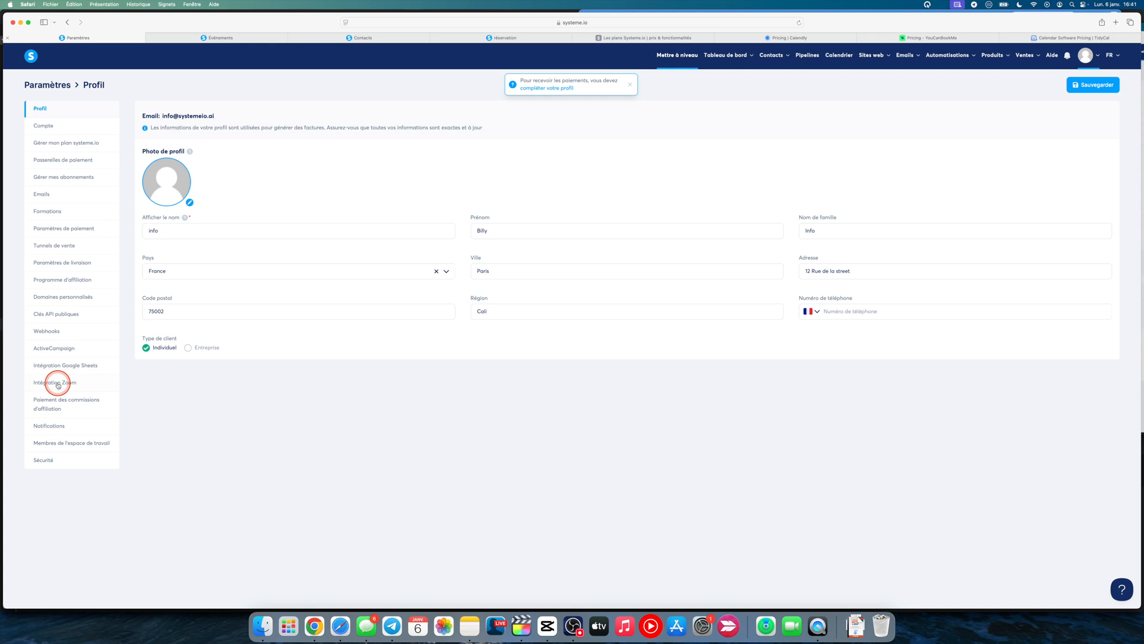
pyautogui.click(58, 383)
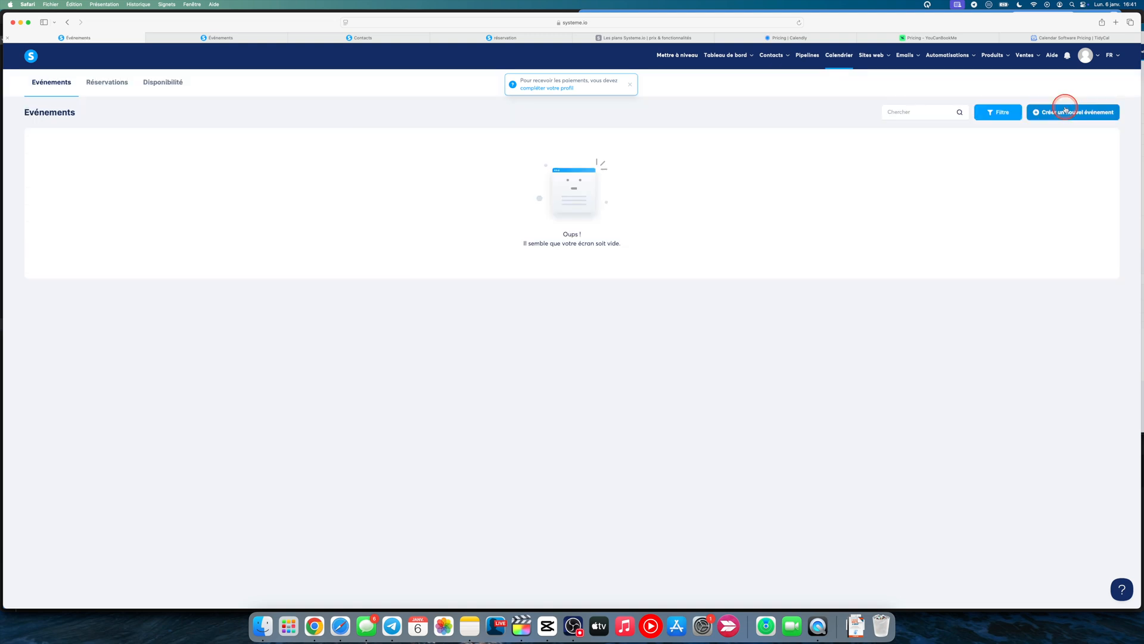
# Start a new event named "Nom de l'évènement", enter the host's name, and set its location to Réunion with an external meeting link
pyautogui.click(1066, 112)
pyautogui.click(421, 160)
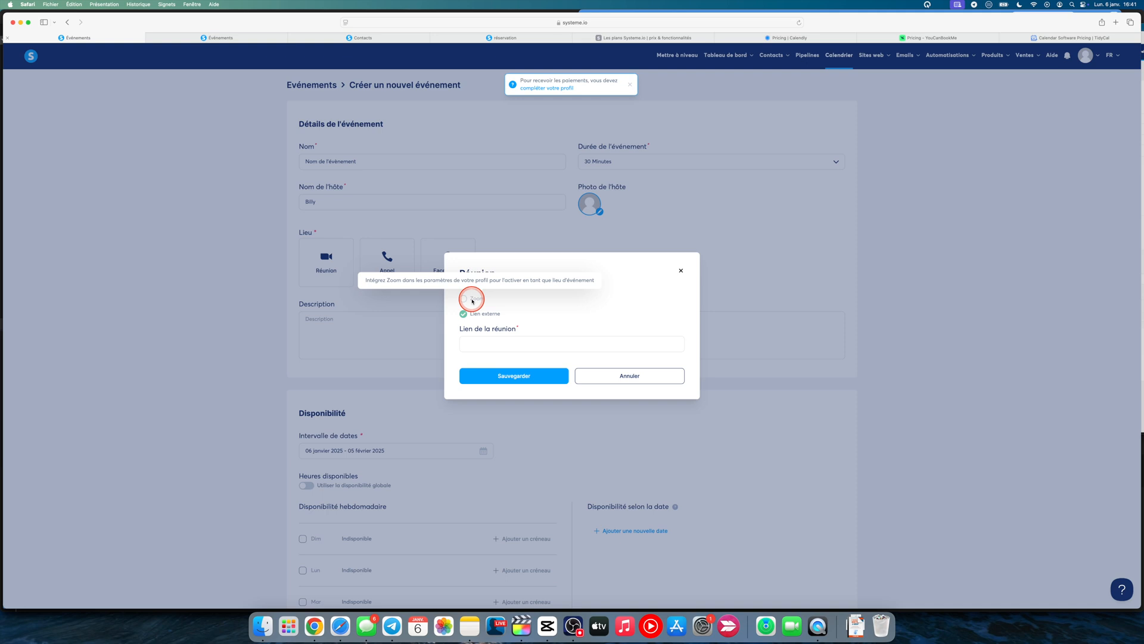
pyautogui.click(490, 340)
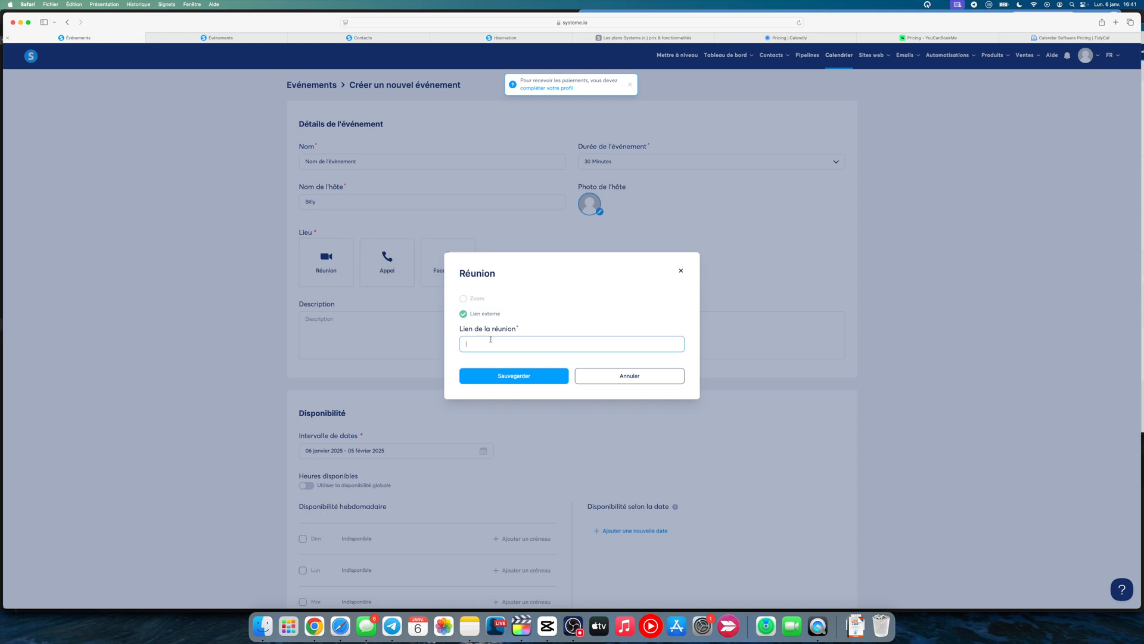
pyautogui.click(517, 342)
pyautogui.write('https://sys')
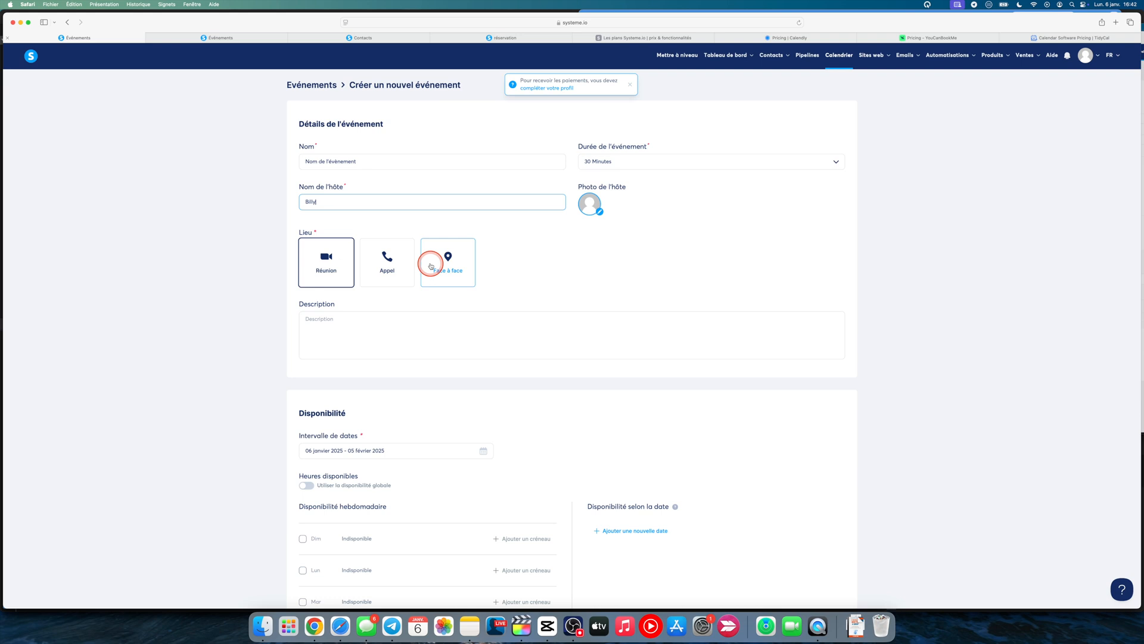
# Enter "description de l'évènement" as the event's description
pyautogui.click(429, 326)
pyautogui.write('descript')
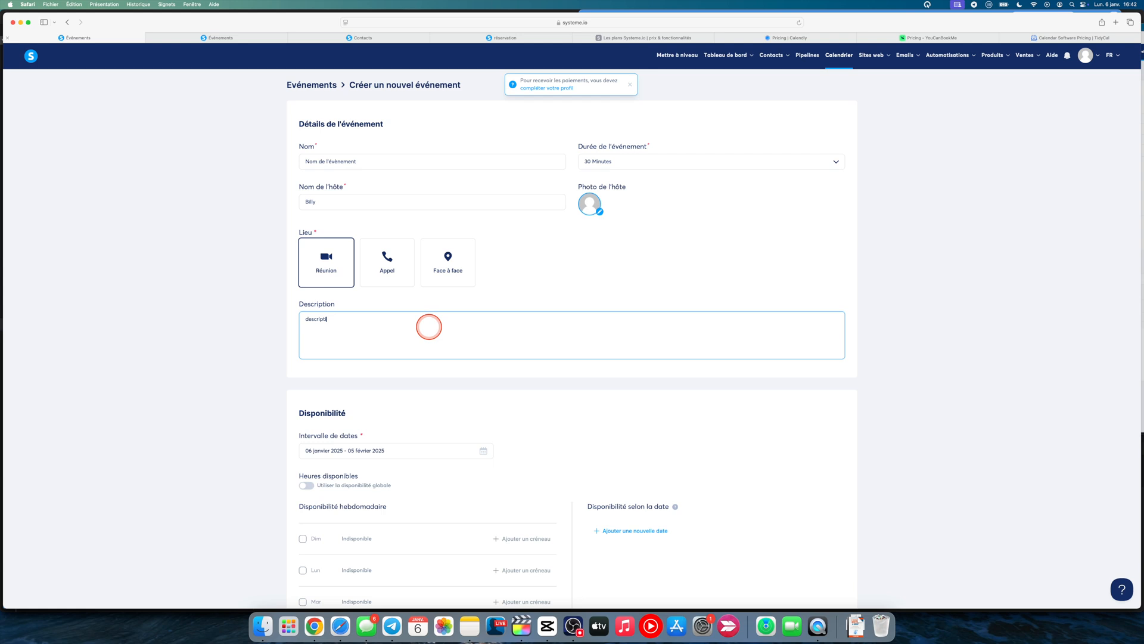
pyautogui.write("ion de l'évènement")
# Clear the event's availability date range and set it from 06 janvier 2025 to 05 janvier 2026
pyautogui.scroll(-5, 539, 377)
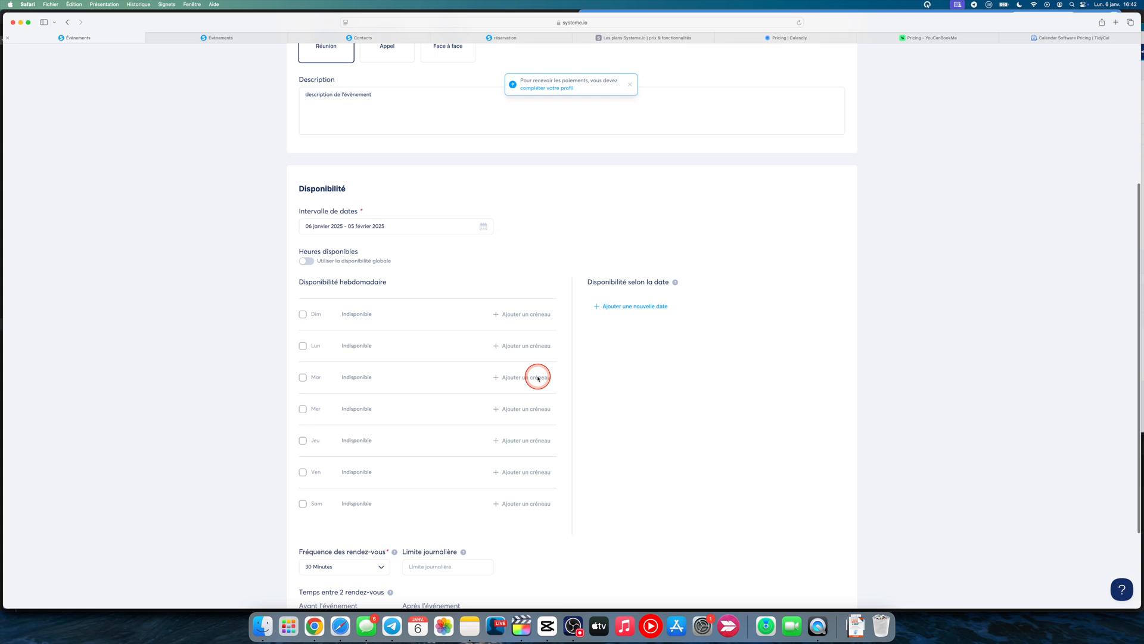
pyautogui.click(484, 227)
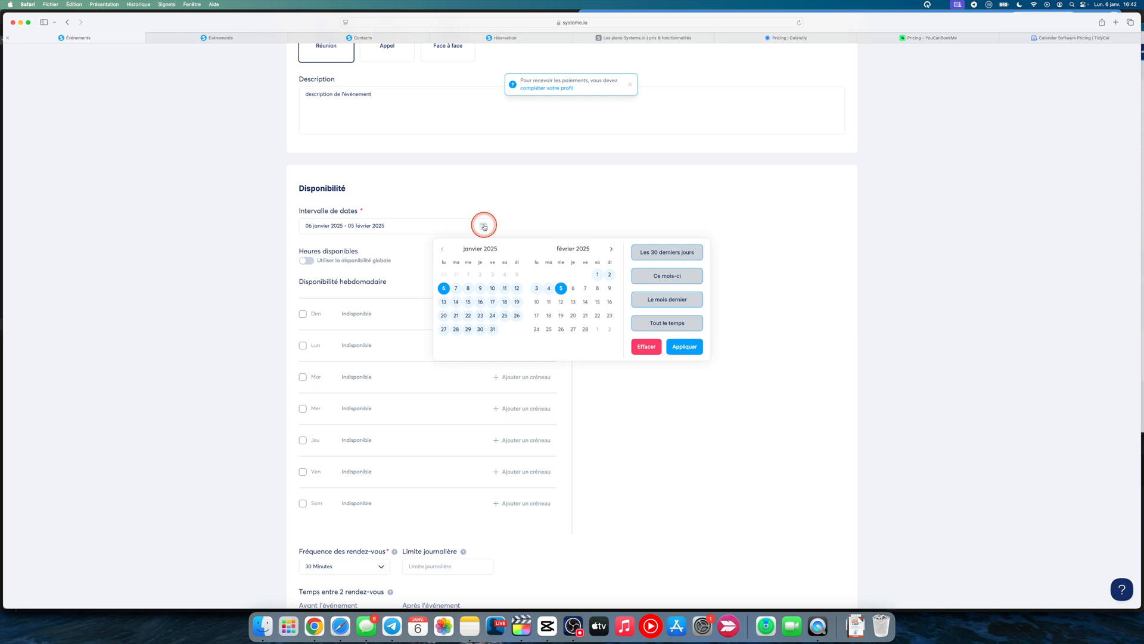
pyautogui.click(650, 310)
pyautogui.click(642, 347)
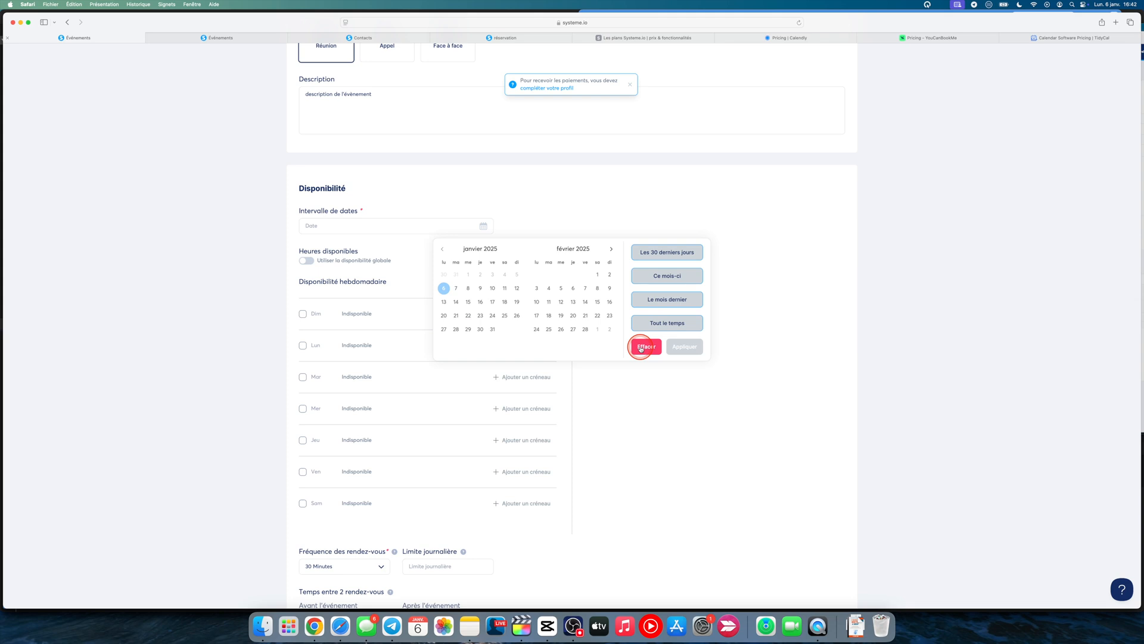
pyautogui.click(489, 226)
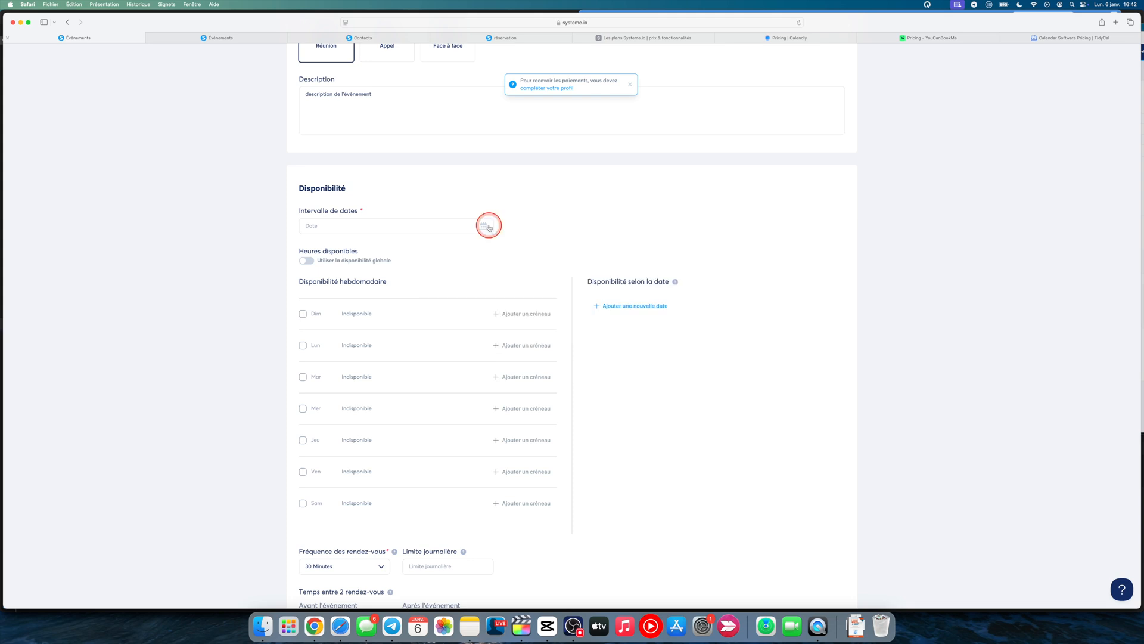
pyautogui.click(489, 227)
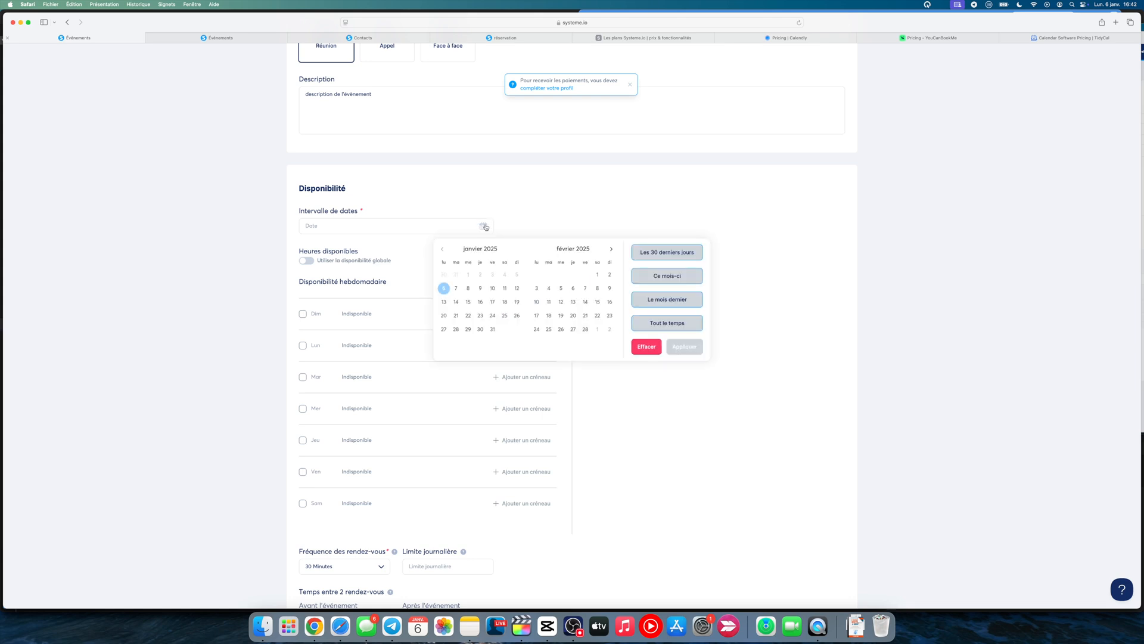
pyautogui.click(394, 283)
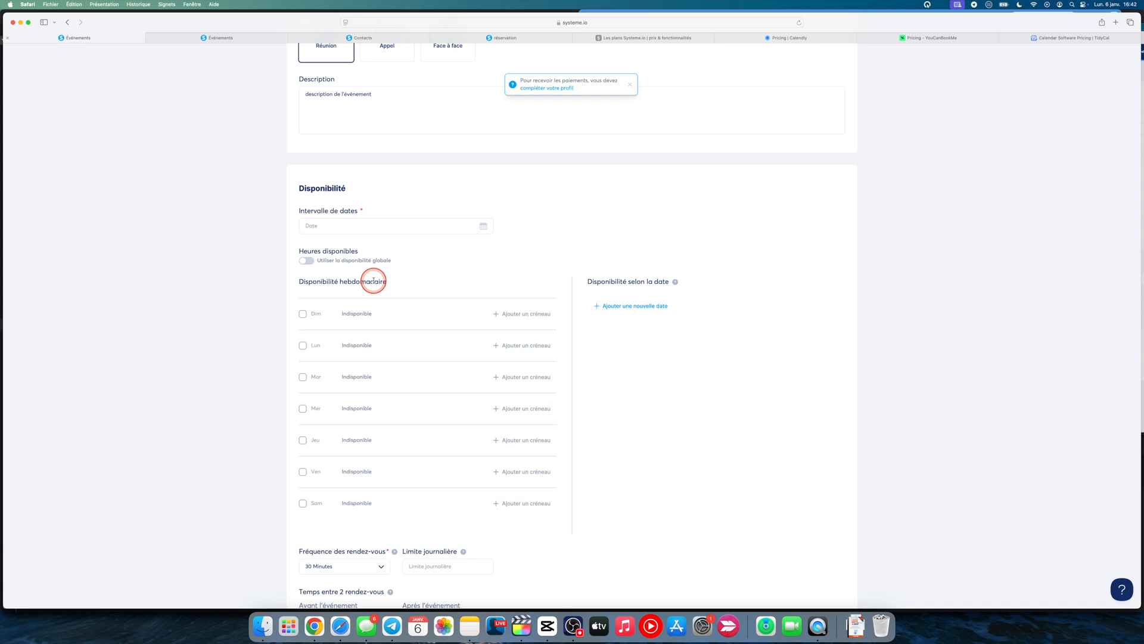
pyautogui.click(611, 249)
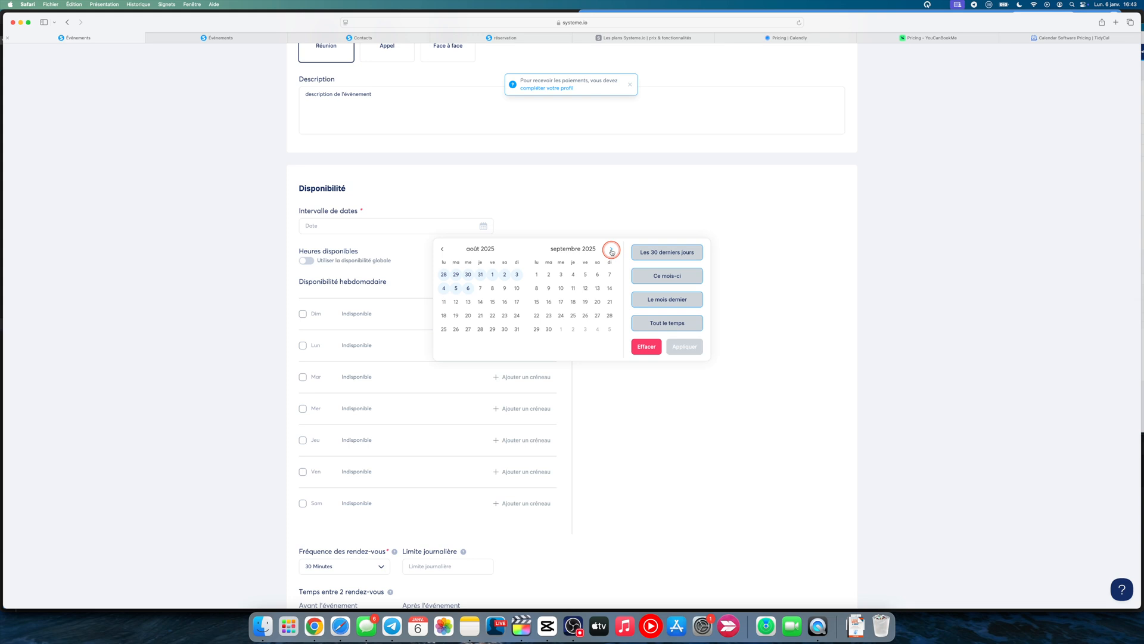
pyautogui.click(542, 289)
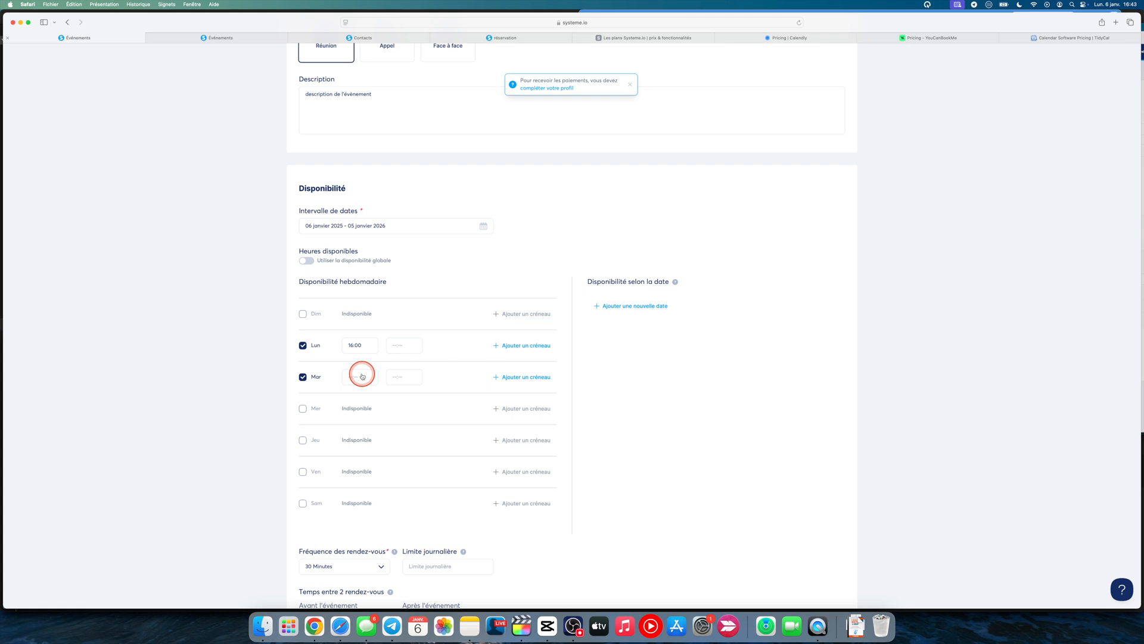
# Give Monday (Lun) the weekly slots 07:30 to 10:15 and 16:00 to 21:00, and disable Tuesday (Mar)
pyautogui.click(359, 364)
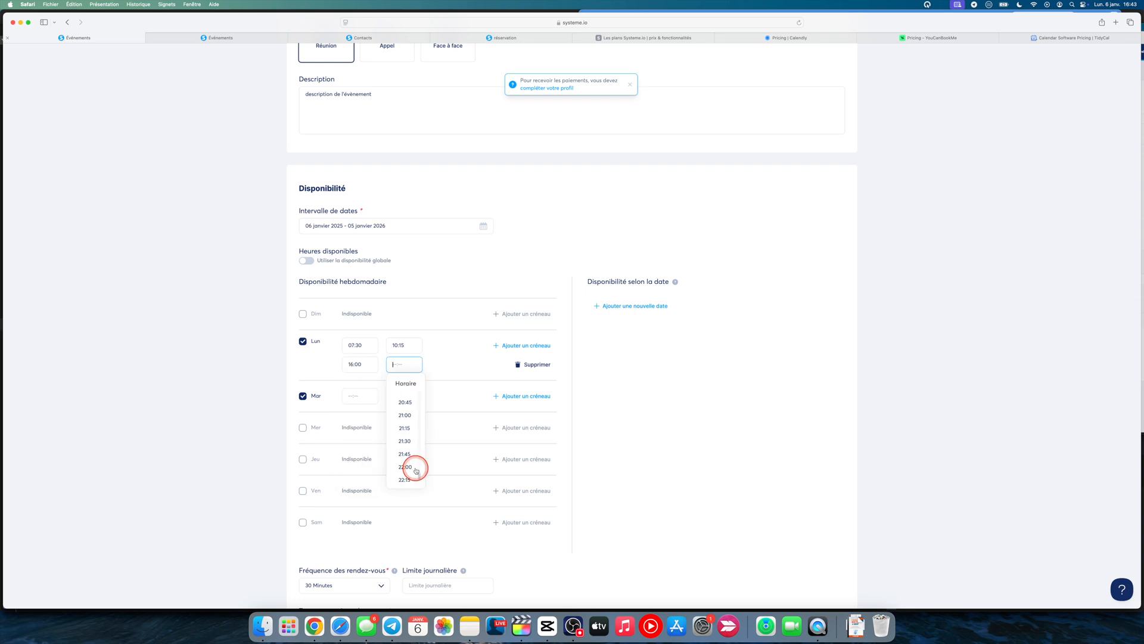
pyautogui.click(416, 470)
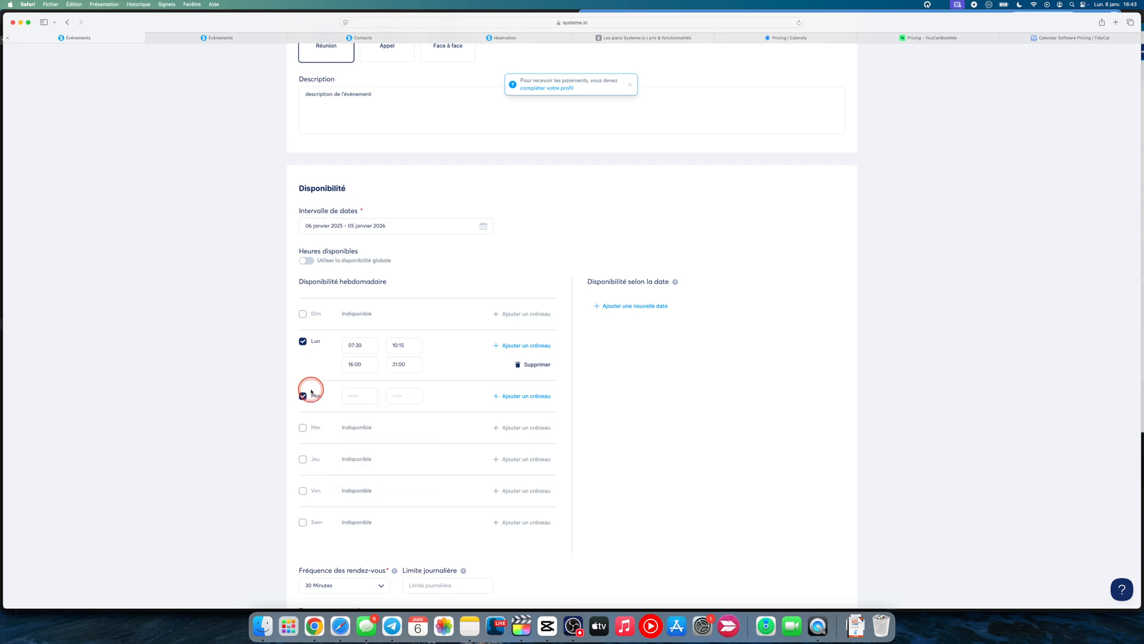
pyautogui.click(311, 391)
# Set the event's daily booking limit (Limite journalière) to 3
pyautogui.scroll(-3, 624, 388)
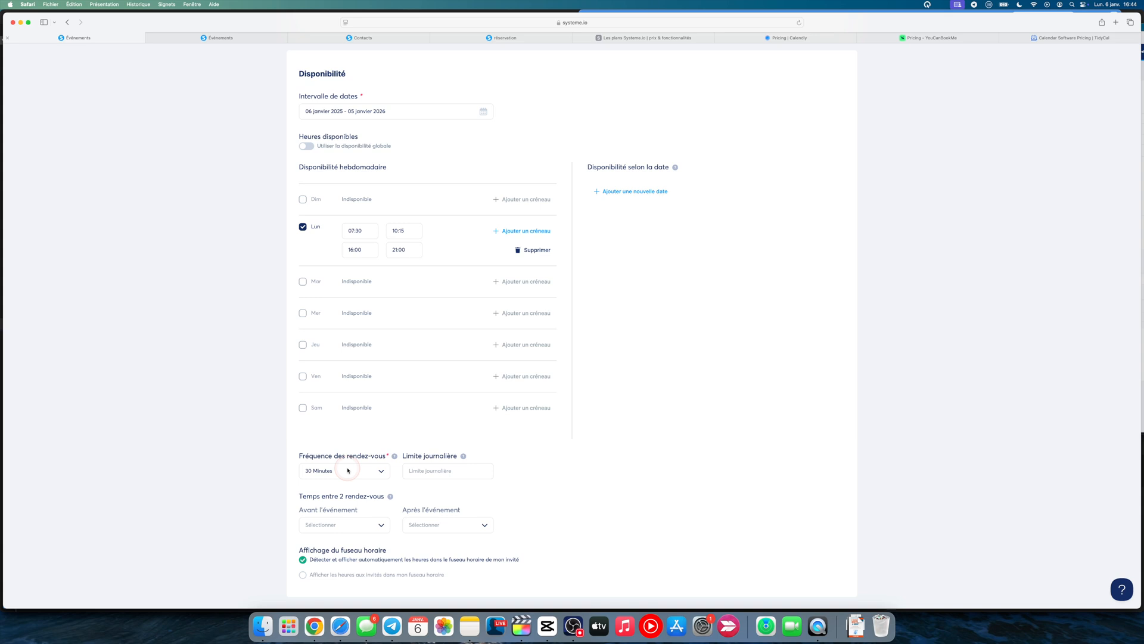
pyautogui.click(429, 473)
pyautogui.write('3')
pyautogui.click(531, 477)
pyautogui.click(317, 234)
pyautogui.click(413, 471)
pyautogui.click(303, 501)
# Set the time between two appointments to 10 minutes before the event and 5 minutes after it
pyautogui.moveTo(382, 498)
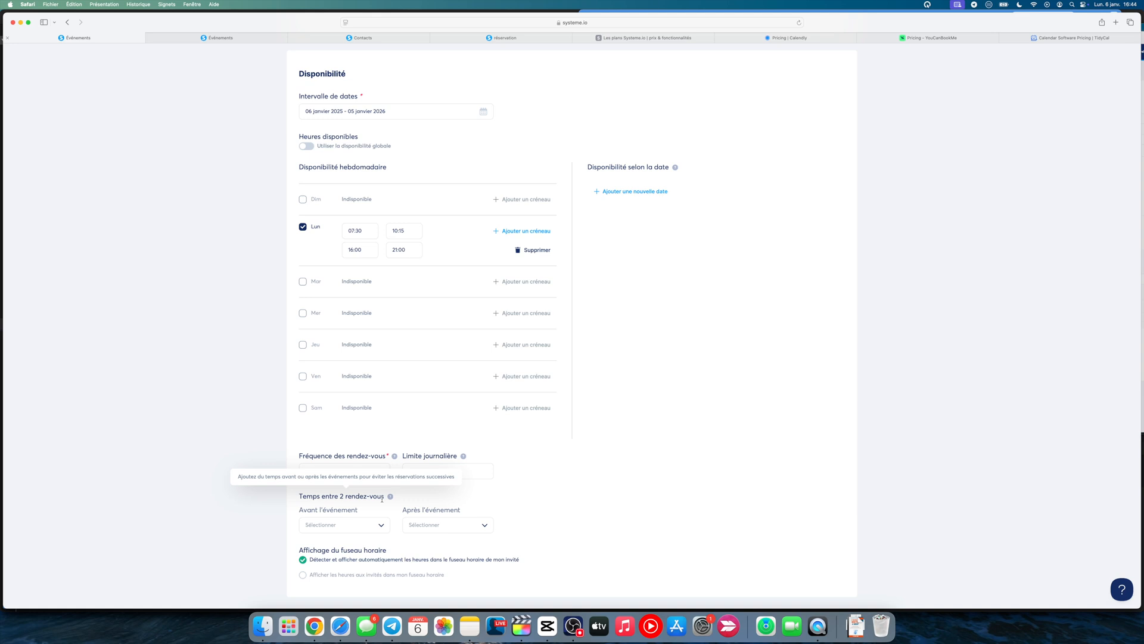
pyautogui.click(304, 523)
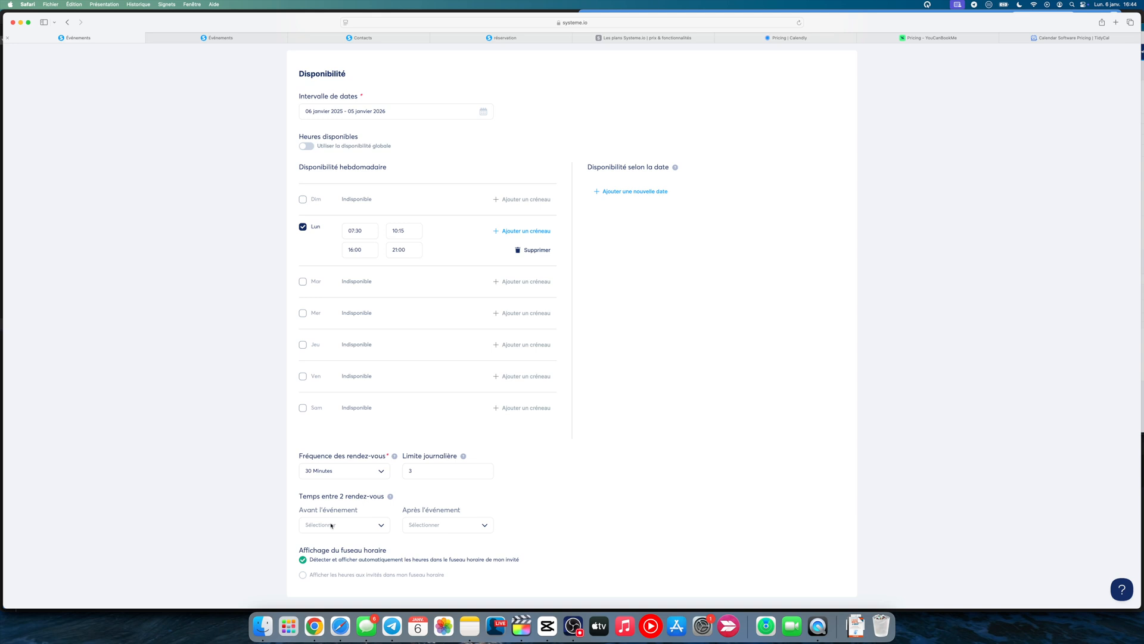
pyautogui.click(356, 262)
pyautogui.click(381, 525)
pyautogui.click(417, 526)
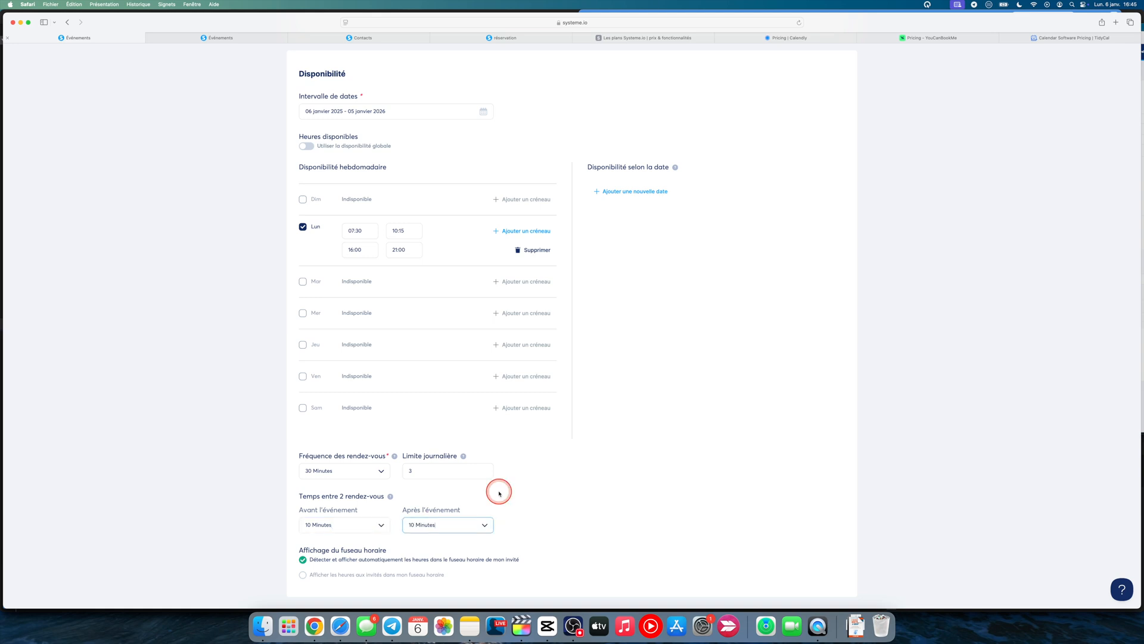
pyautogui.click(478, 518)
pyautogui.click(330, 530)
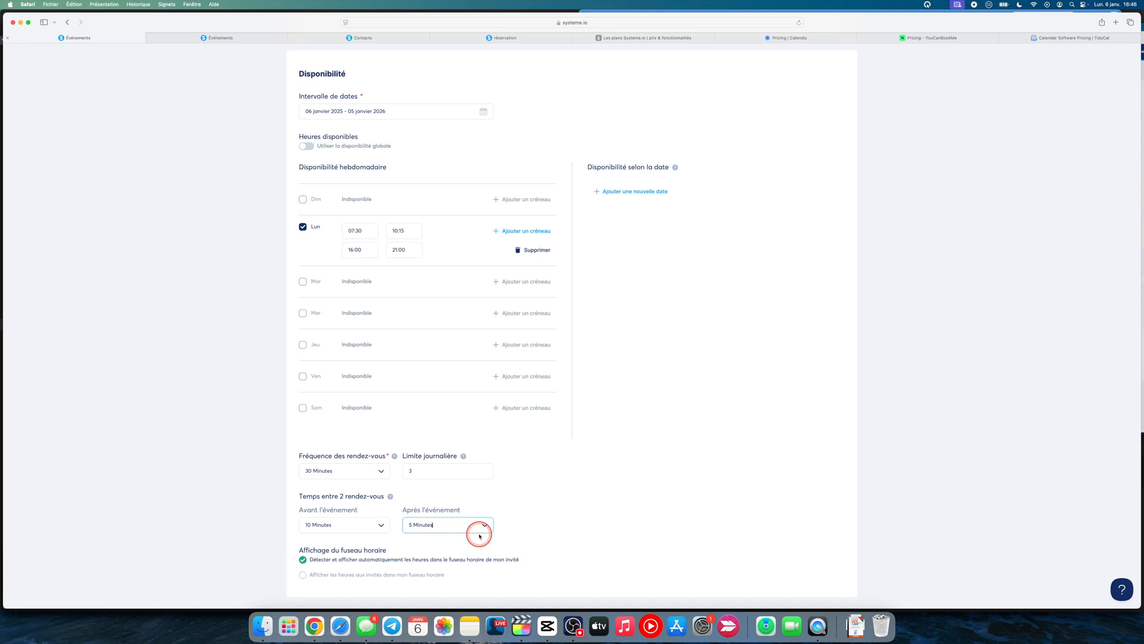
# Review the event's details and availability settings, then save the event and open its booking preview
pyautogui.scroll(-2, 495, 530)
pyautogui.scroll(10, 656, 306)
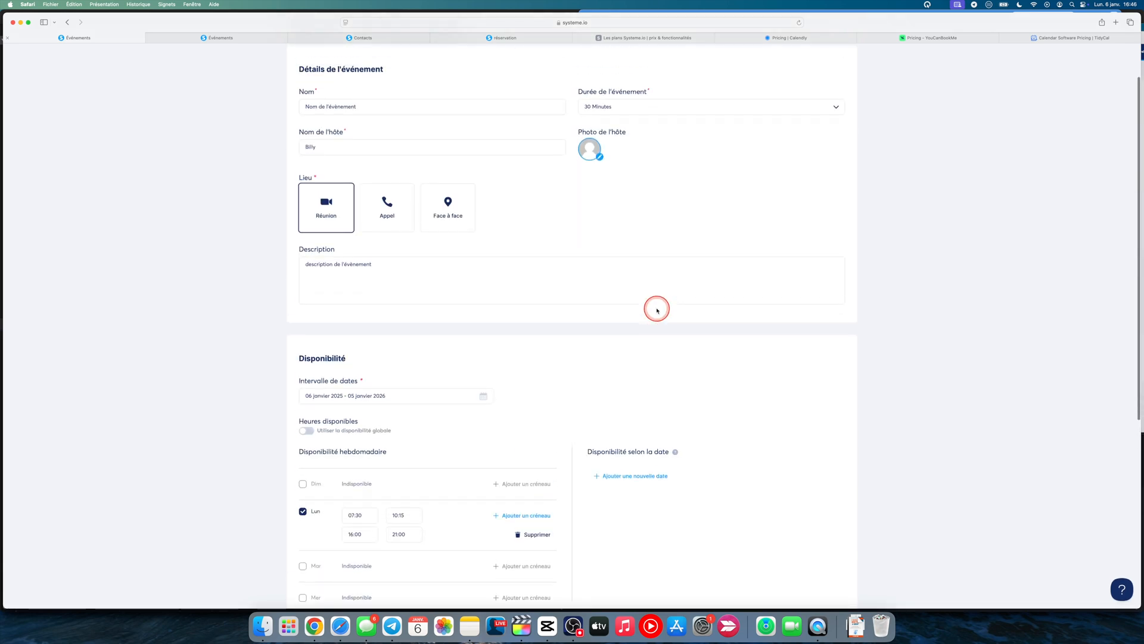
pyautogui.scroll(2, 433, 157)
pyautogui.scroll(-11, 431, 156)
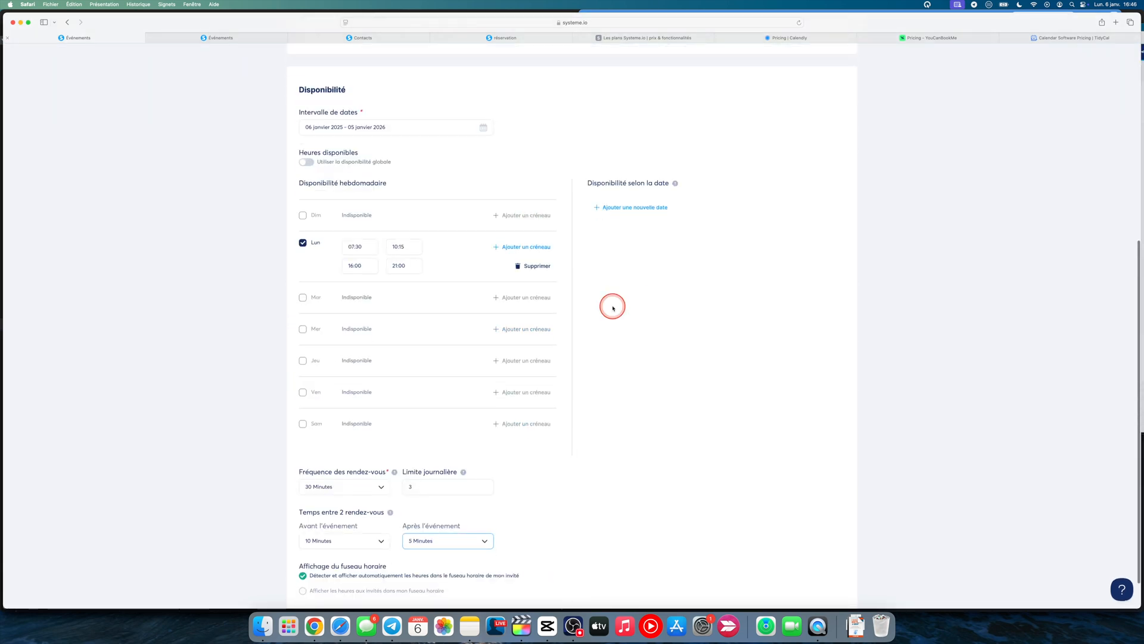
pyautogui.scroll(-2, 613, 308)
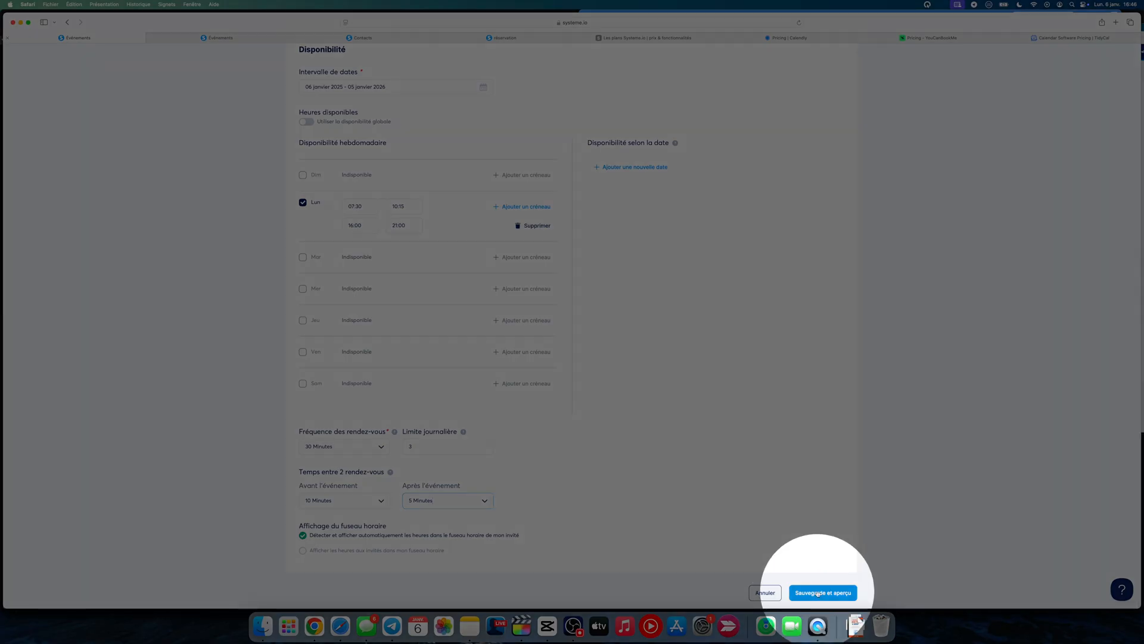
pyautogui.click(818, 593)
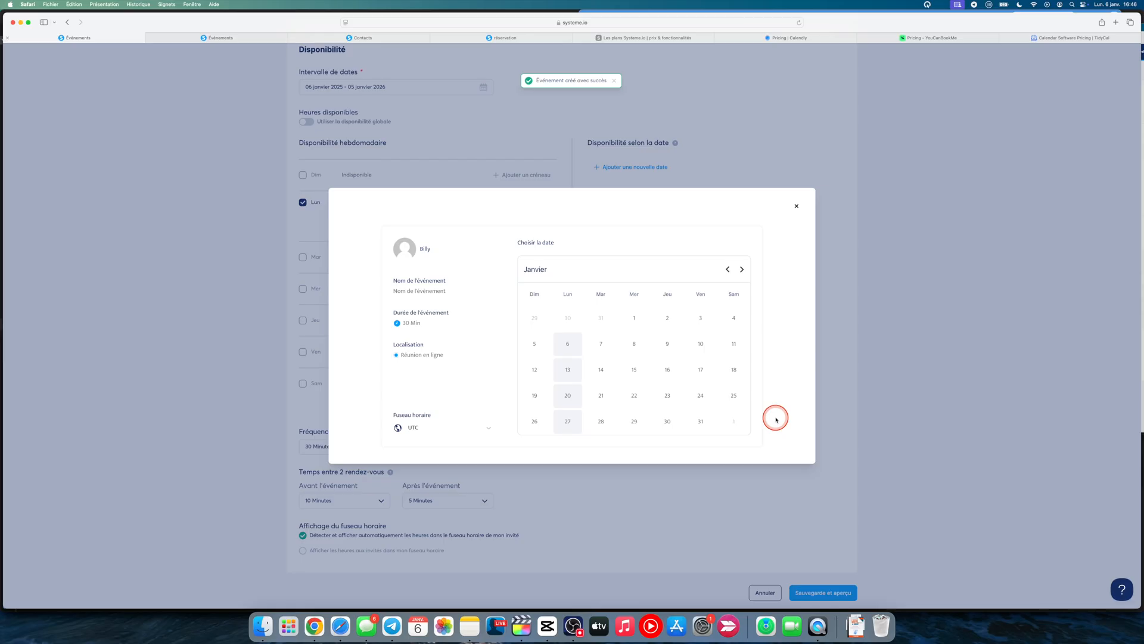
# Check the time slots offered for Monday 6 January in the event's booking preview, and close the preview
pyautogui.click(568, 347)
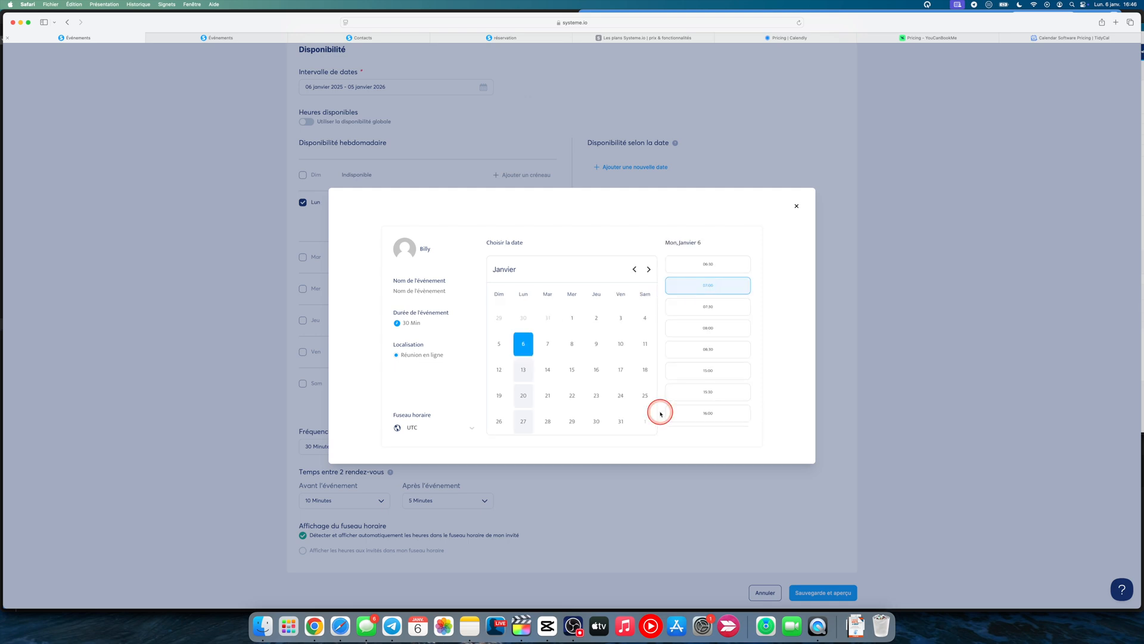
pyautogui.click(799, 206)
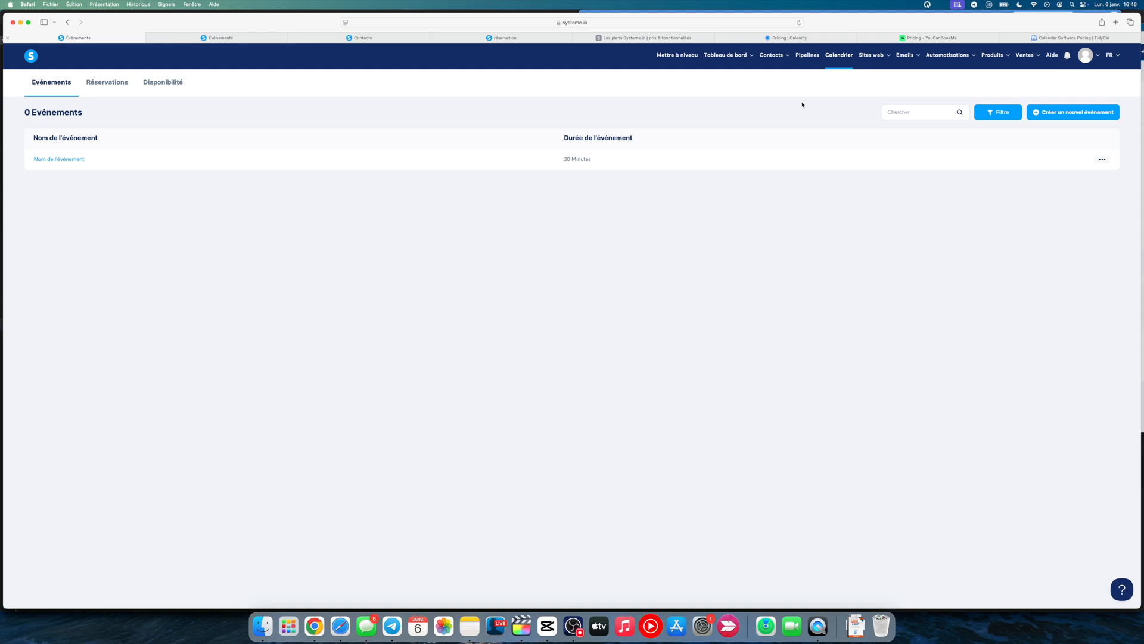
# Go to the sales funnels (Tunnels de vente) and open the Calendrier funnel
pyautogui.click(874, 56)
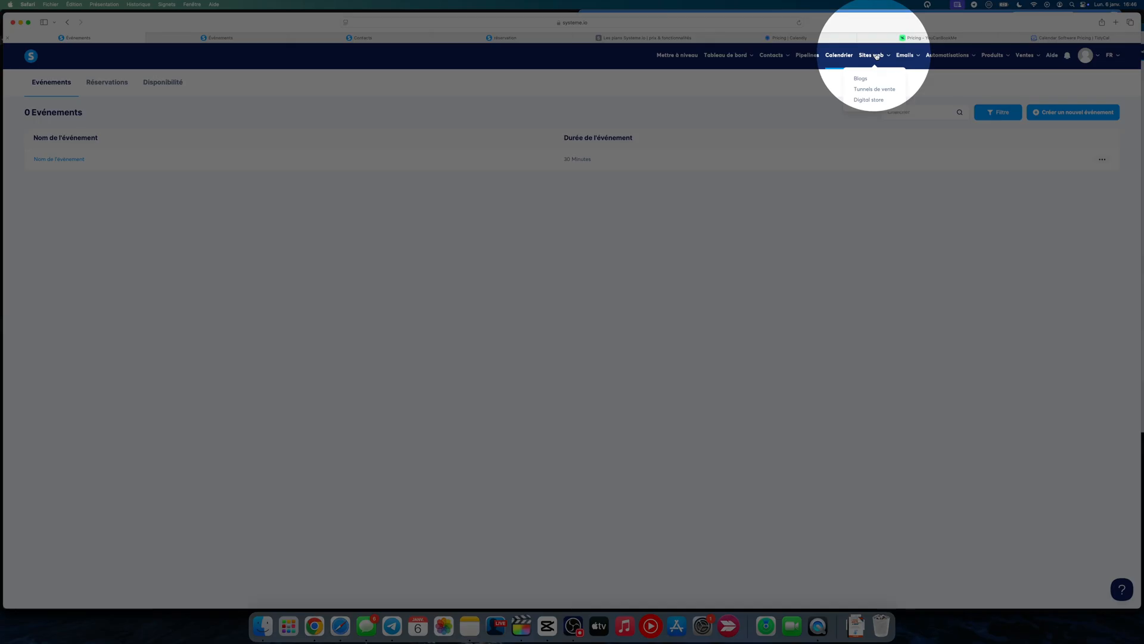
pyautogui.click(875, 89)
pyautogui.click(415, 86)
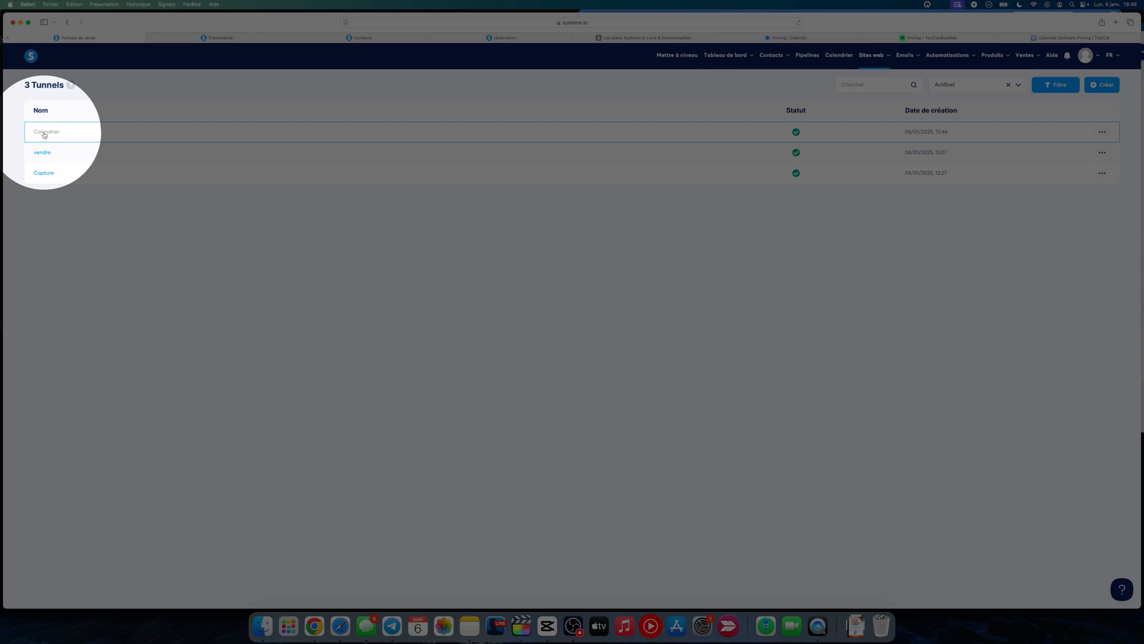
pyautogui.click(45, 134)
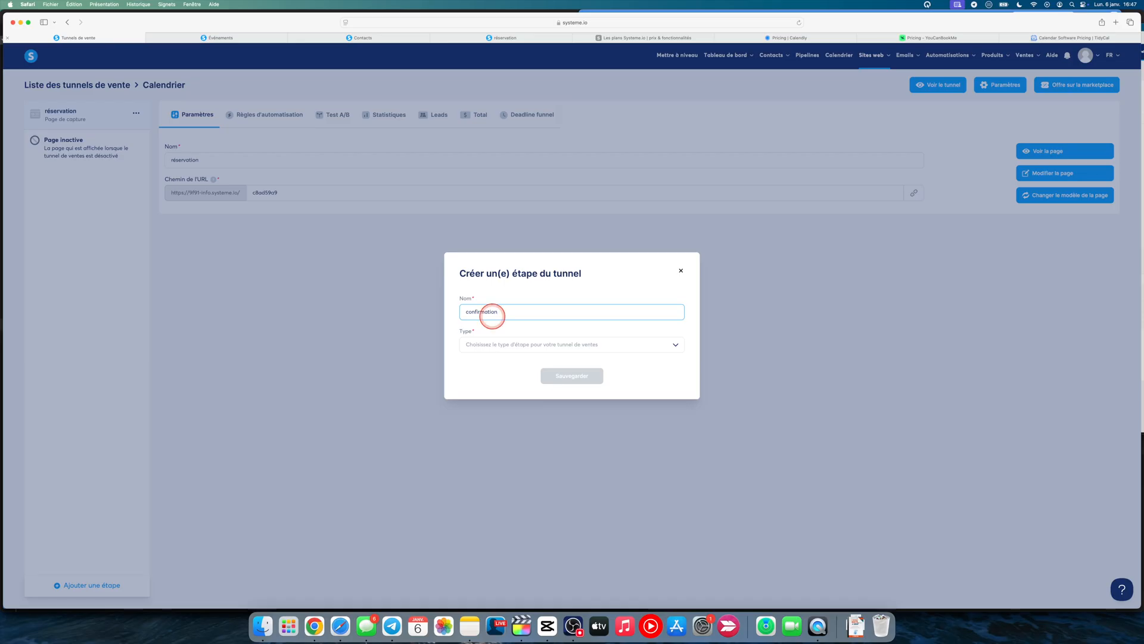
# Add a funnel step named "confirmation" of type Page de remerciement and save it
pyautogui.click(522, 344)
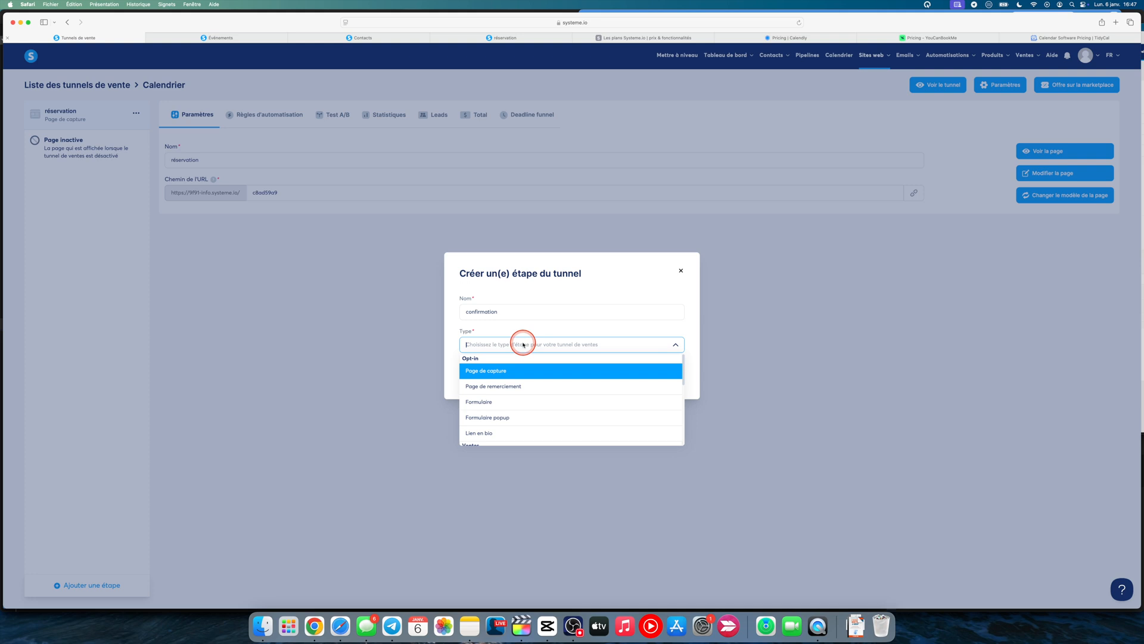
pyautogui.click(596, 385)
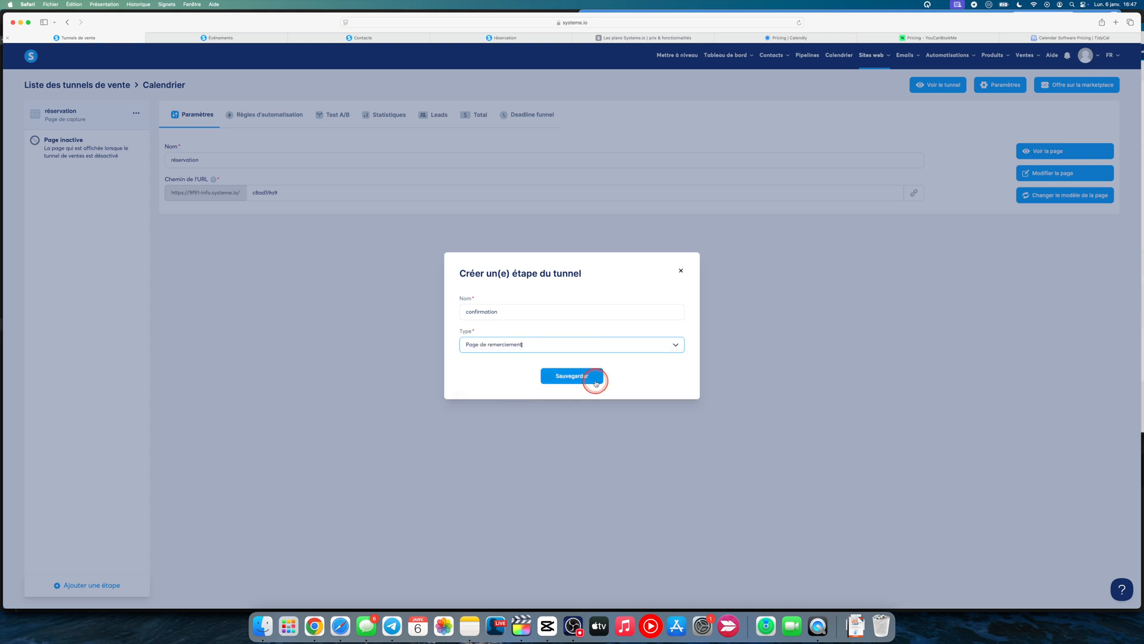
pyautogui.click(595, 376)
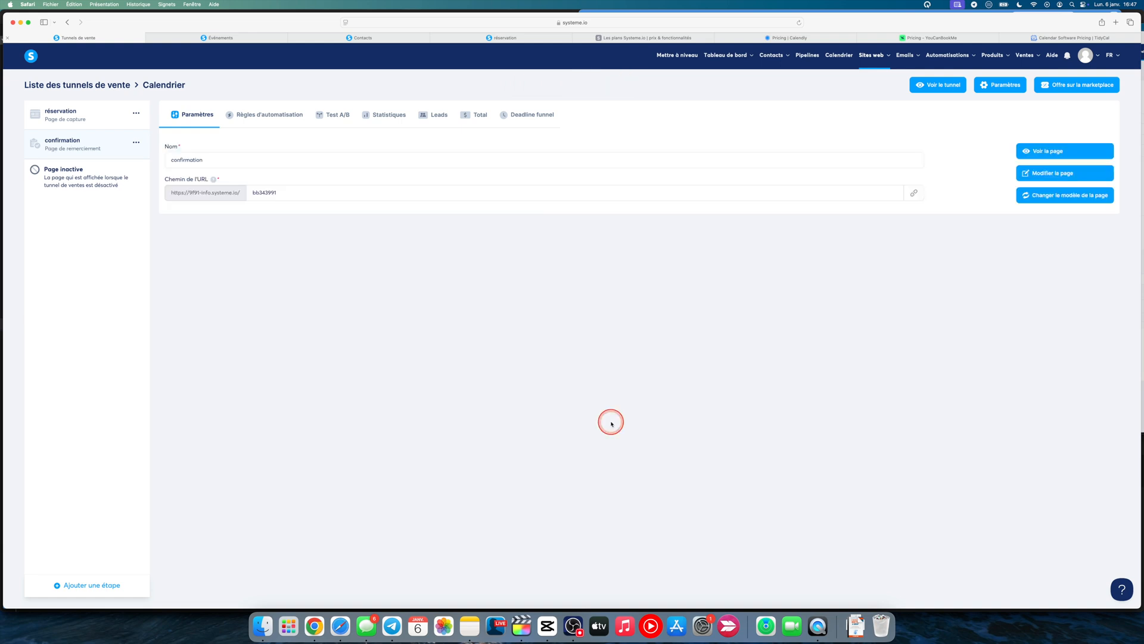
# Open the réservation capture page in the page editor and look over its template
pyautogui.click(81, 125)
pyautogui.click(1055, 173)
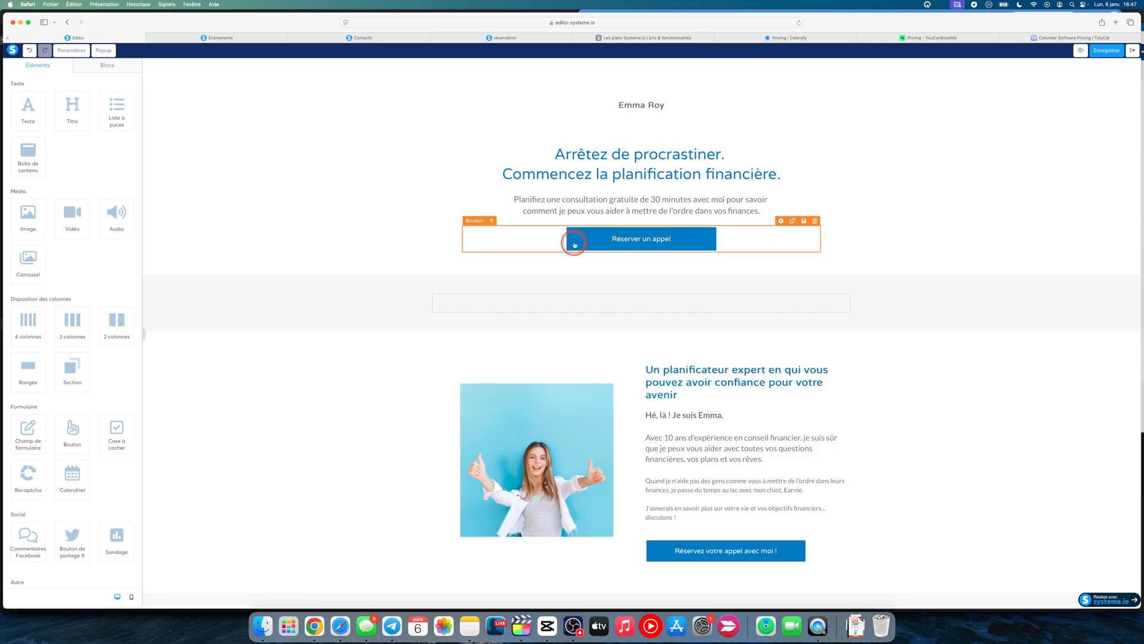
pyautogui.scroll(-3, 656, 418)
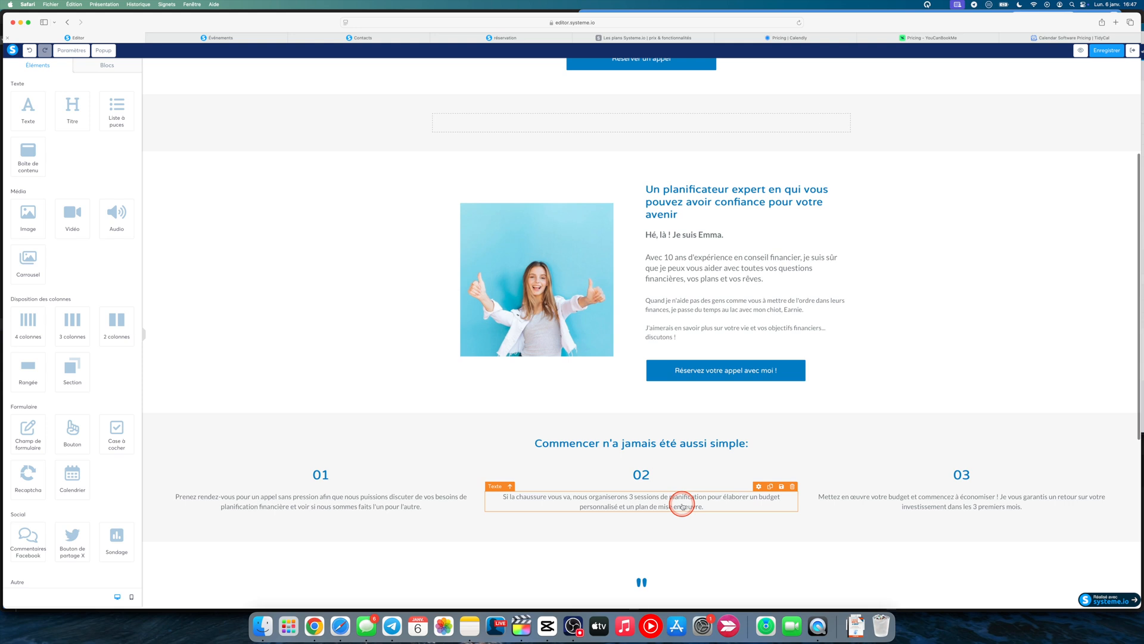
pyautogui.scroll(3, 683, 506)
# Insert a Calendrier element in the empty row beneath the "Réserver un appel" section and link it to the event "Nom de l'événement"
pyautogui.scroll(-2, 75, 363)
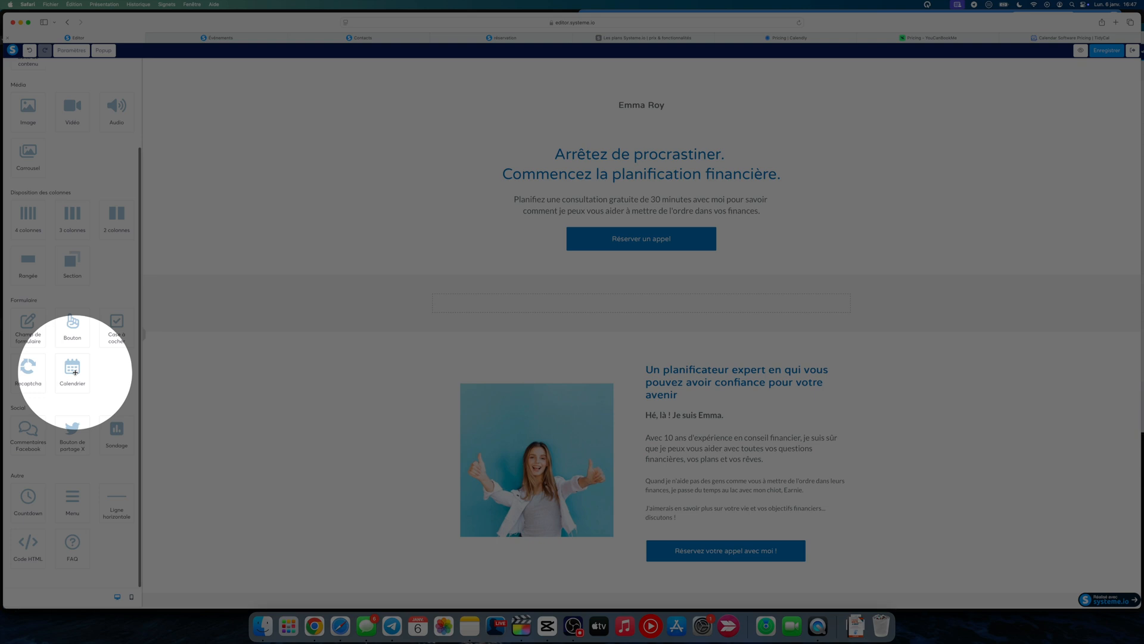
pyautogui.moveTo(75, 373); pyautogui.dragTo(467, 311)
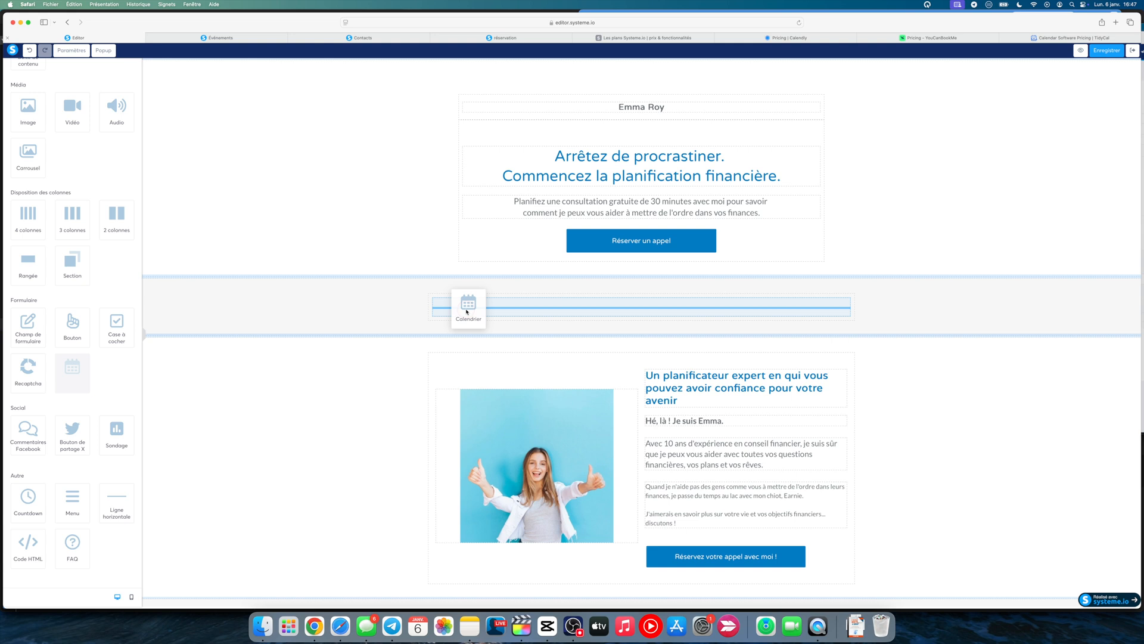
pyautogui.moveTo(466, 311); pyautogui.dragTo(678, 357)
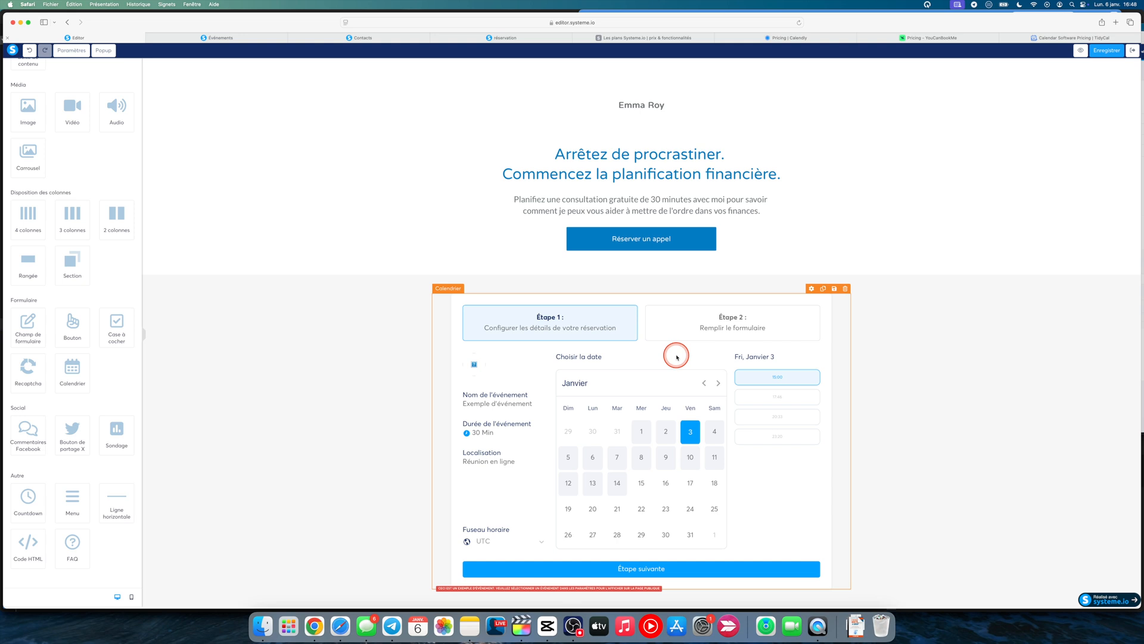
pyautogui.click(676, 356)
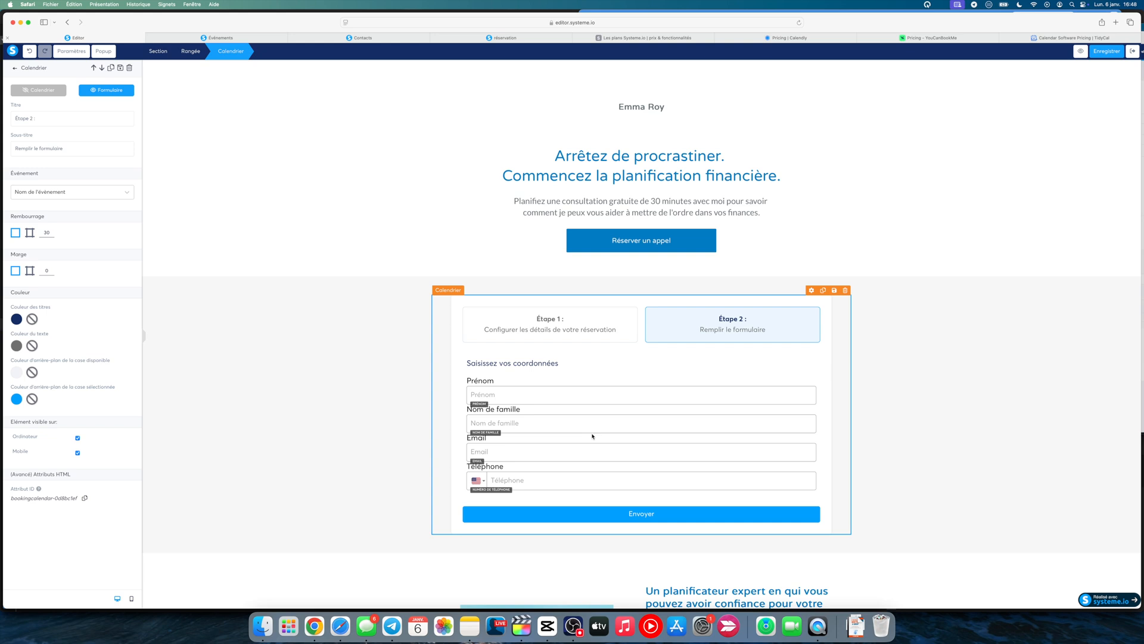
# Delete the Nom de famille field from the calendar's Étape 2 form
pyautogui.click(645, 321)
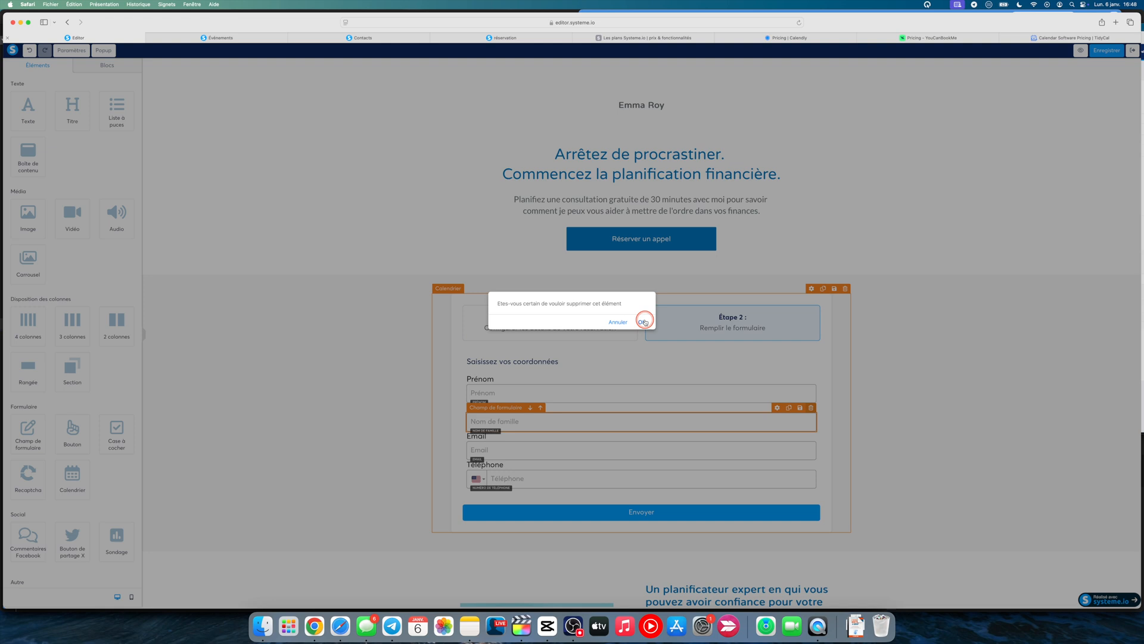
pyautogui.click(643, 322)
pyautogui.click(291, 404)
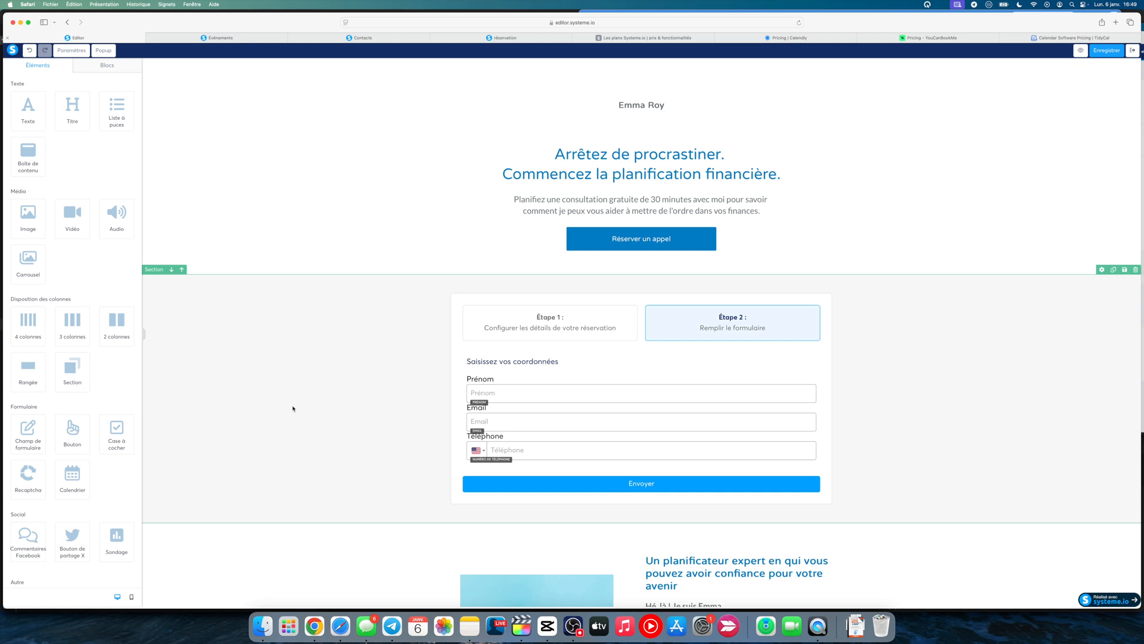
# Switch to the dashboard page, go to the contacts list and open the existing contact's record
pyautogui.click(546, 400)
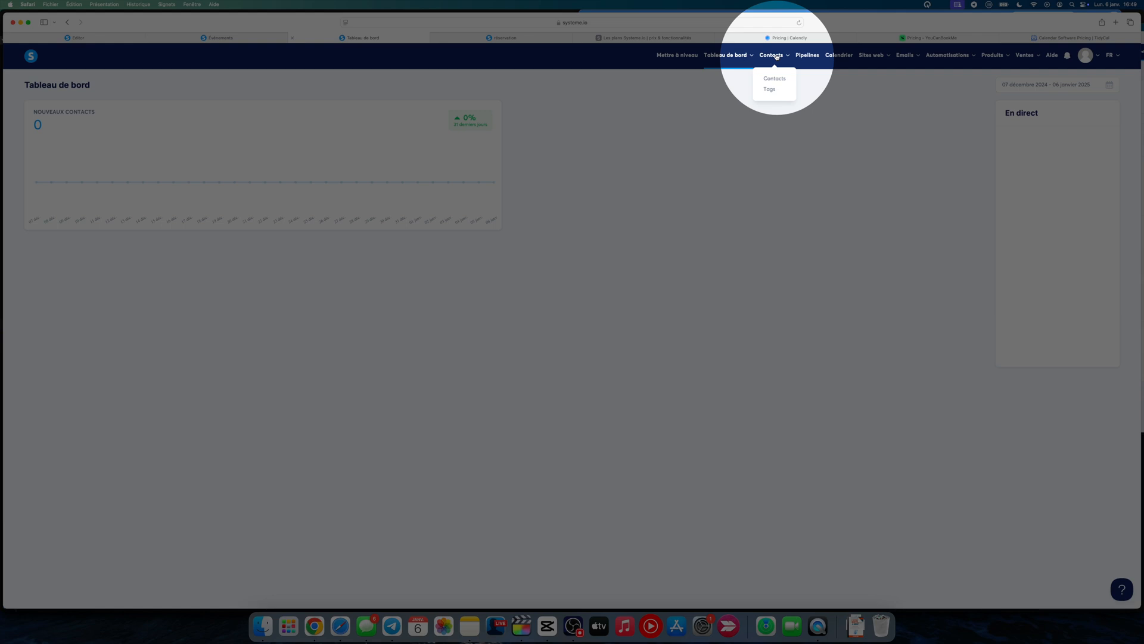
pyautogui.click(775, 78)
pyautogui.moveTo(411, 136)
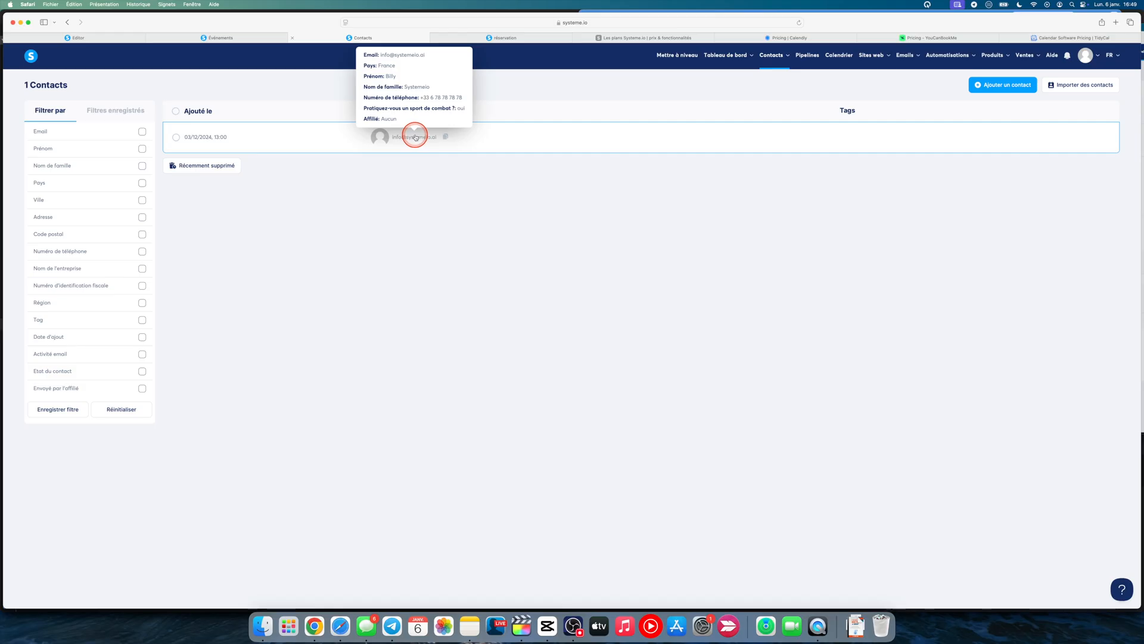
pyautogui.click(416, 137)
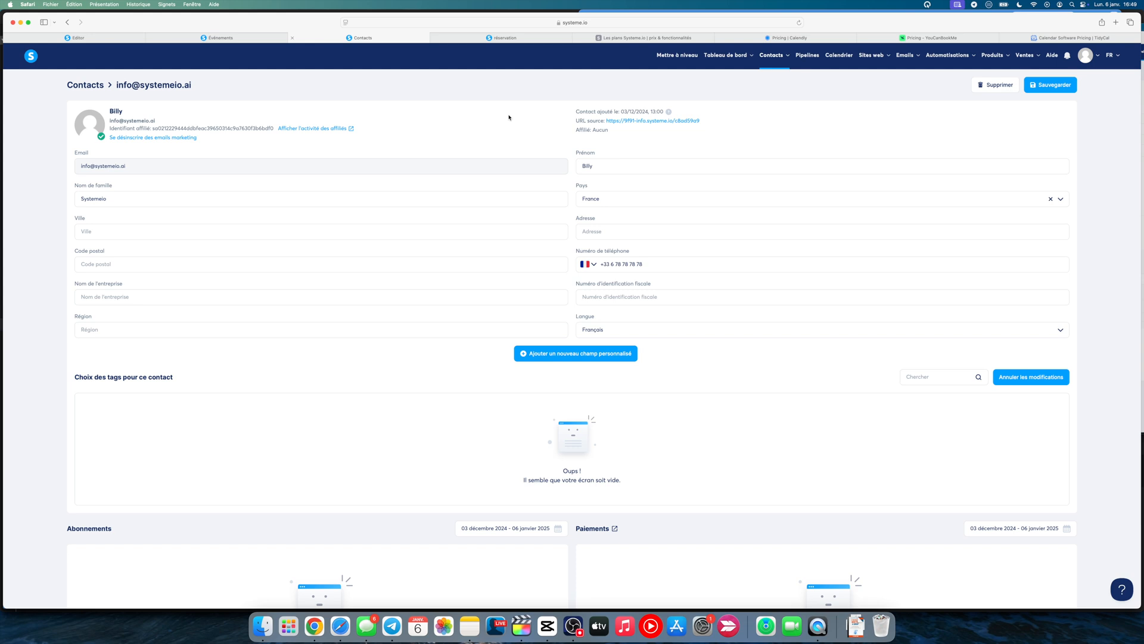
# Create a custom contact field named "Avez-vous déjà pratiqué la méditation", correcting its unique key to use only unaccented letters, digits or underscores
pyautogui.click(708, 239)
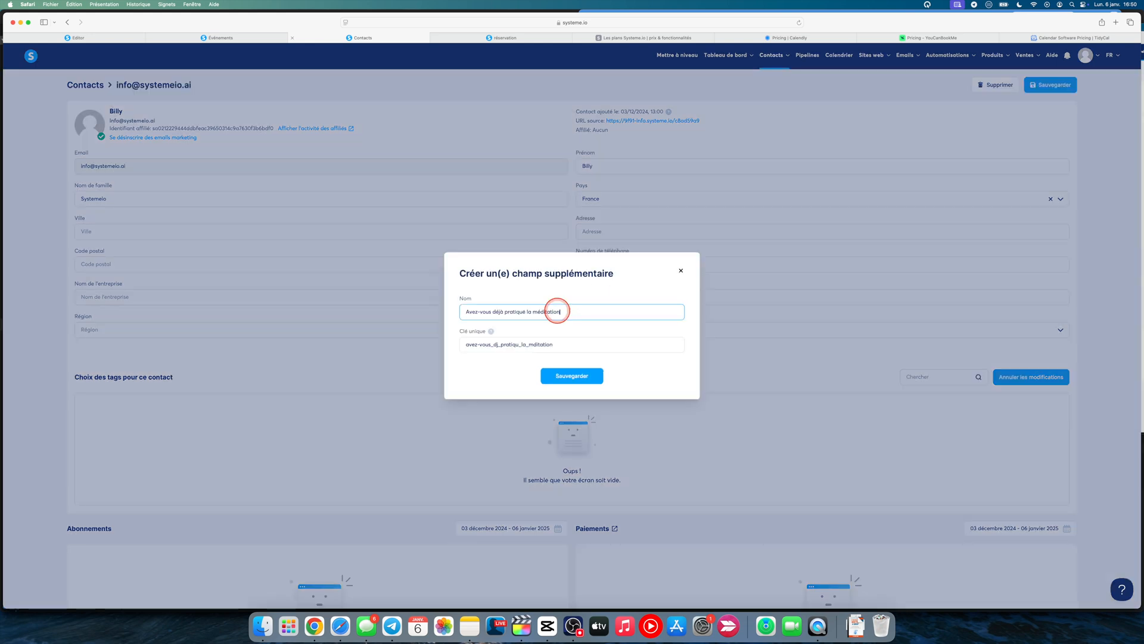
pyautogui.click(572, 374)
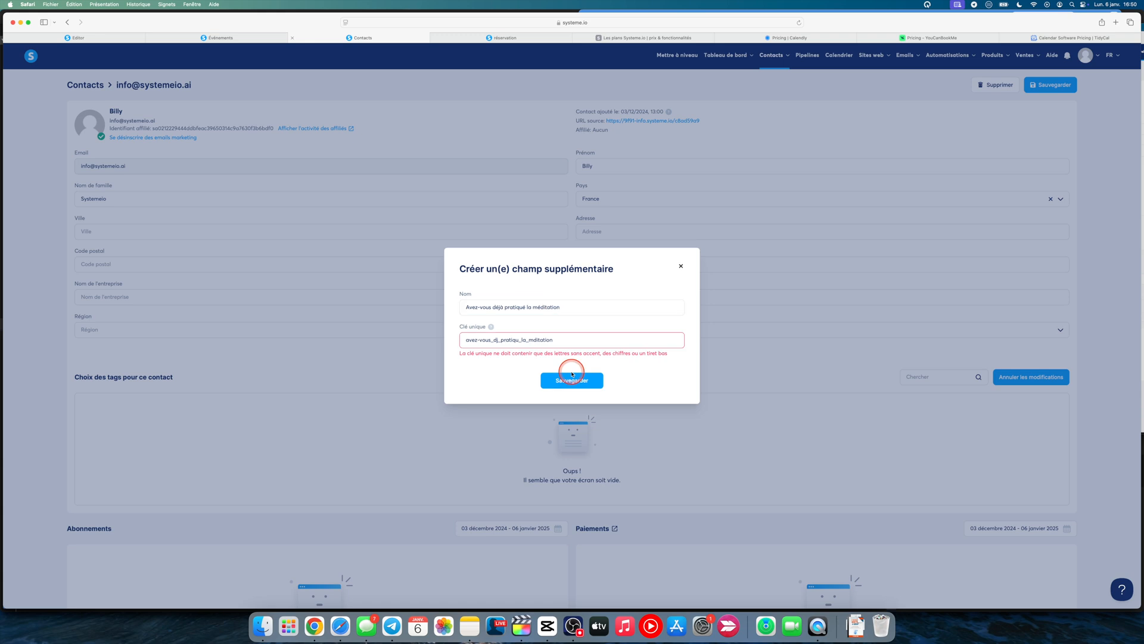
pyautogui.click(584, 341)
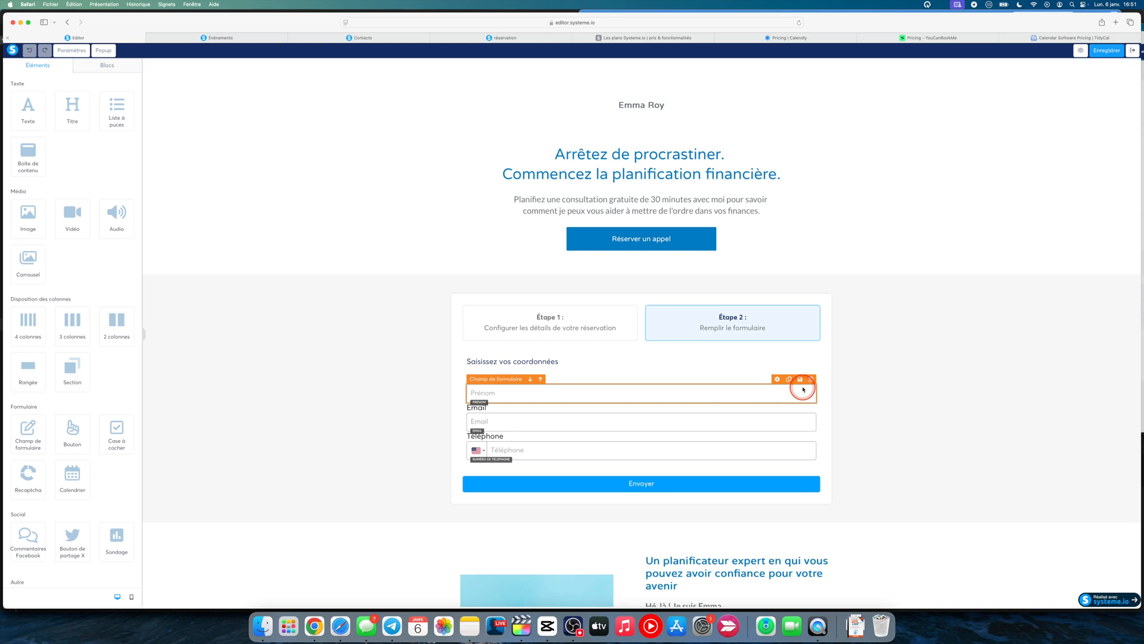
# Duplicate the Prénom form field, assign the copy to "Avez-vous déjà pratiqué la méditation" and label it "Répondez par oui ou par non"
pyautogui.click(789, 379)
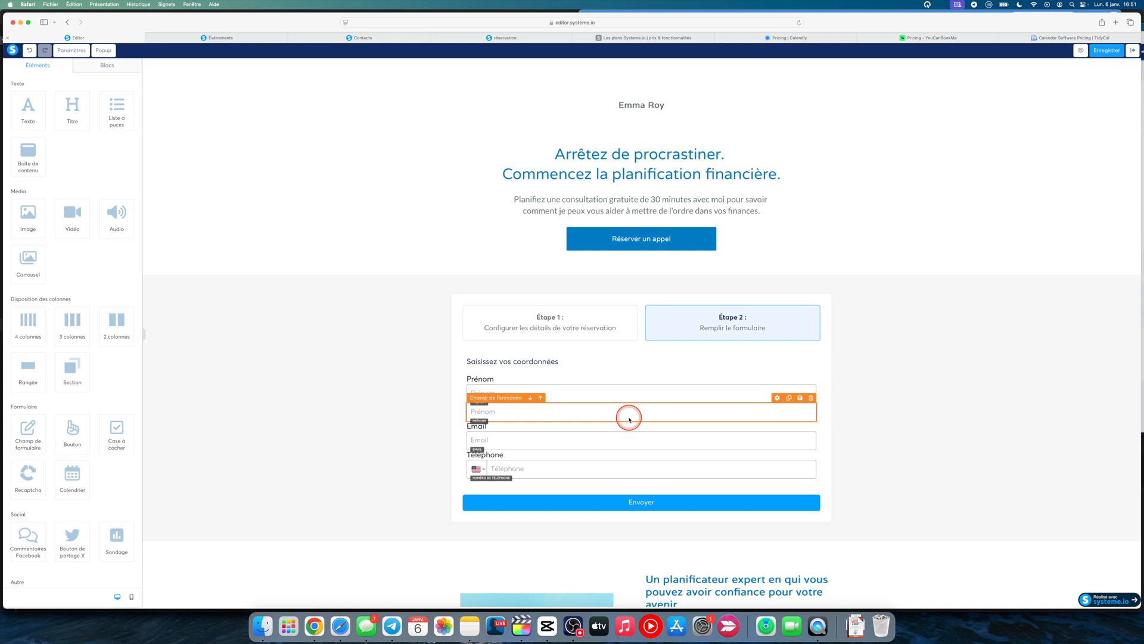
pyautogui.click(526, 407)
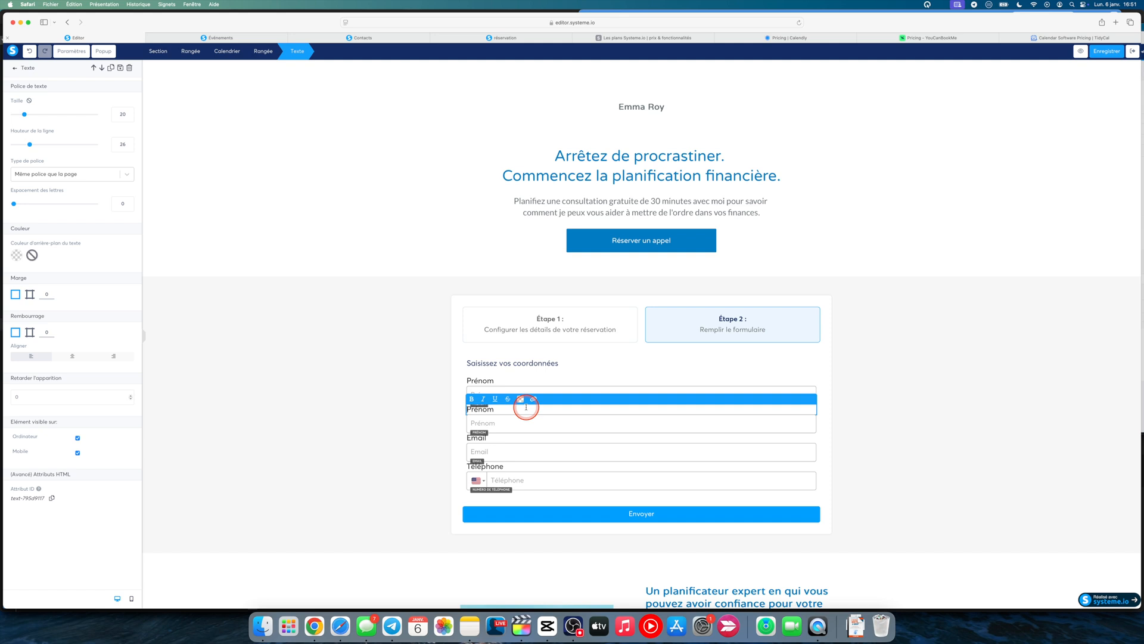
pyautogui.click(59, 95)
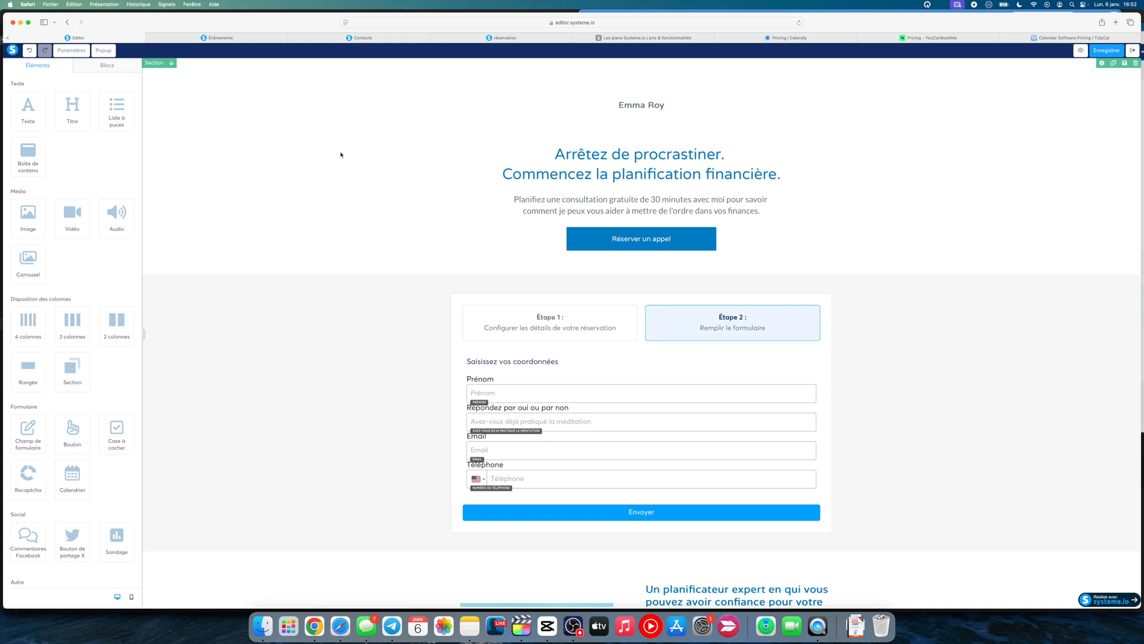
# Check the Réunion location options, Zoom or external link, in the event's details, and close the dialog without saving
pyautogui.hotkey('ctrl', 'Tab')
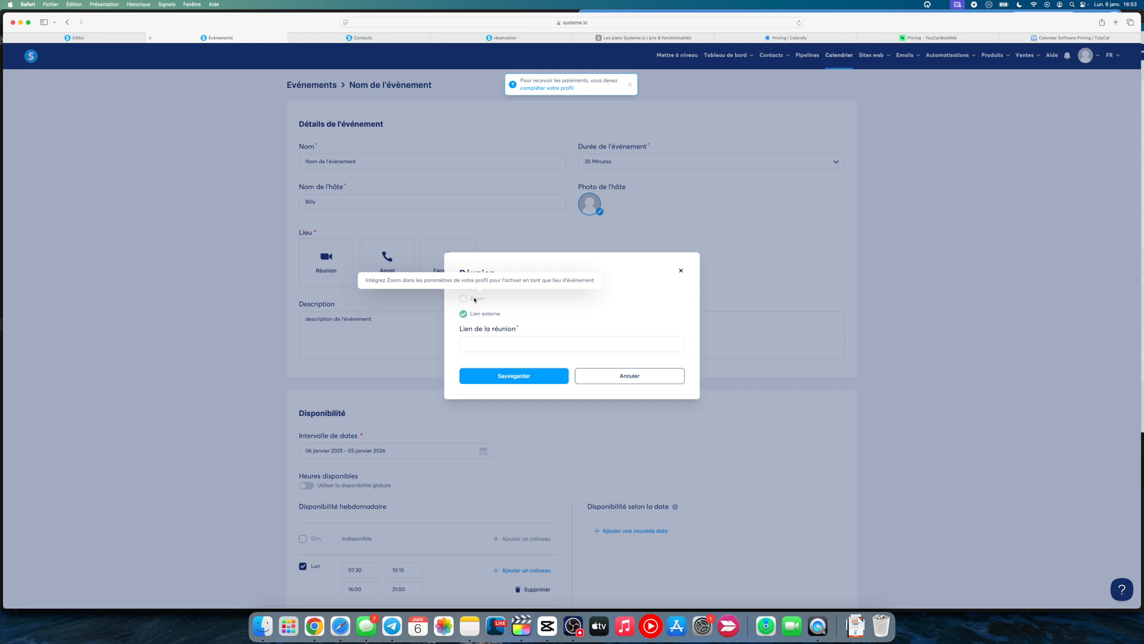
pyautogui.click(681, 272)
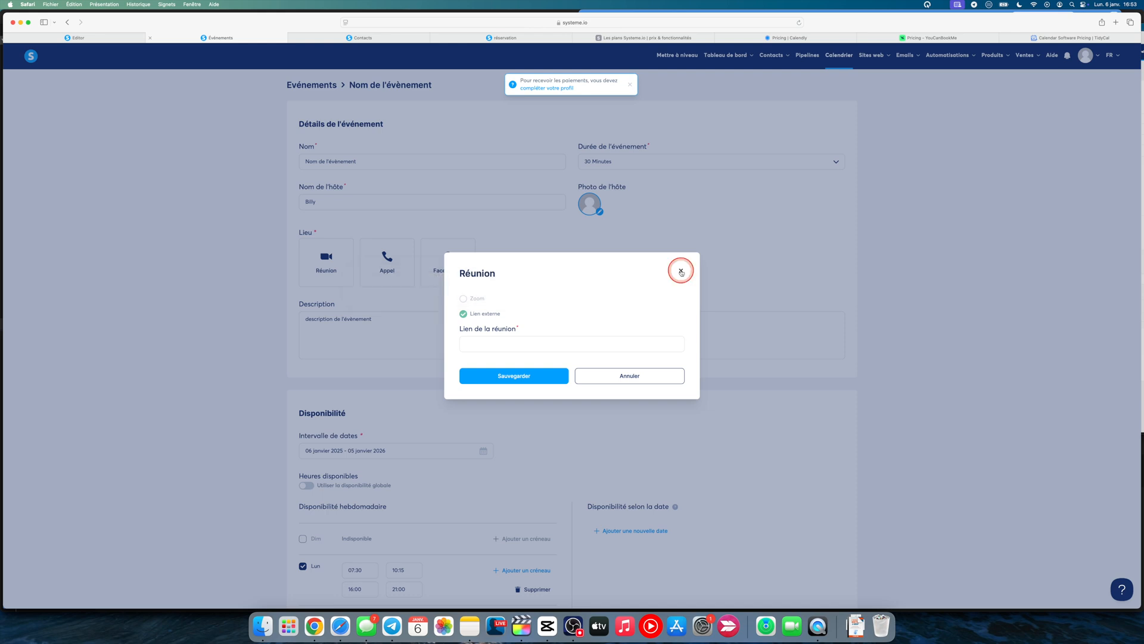